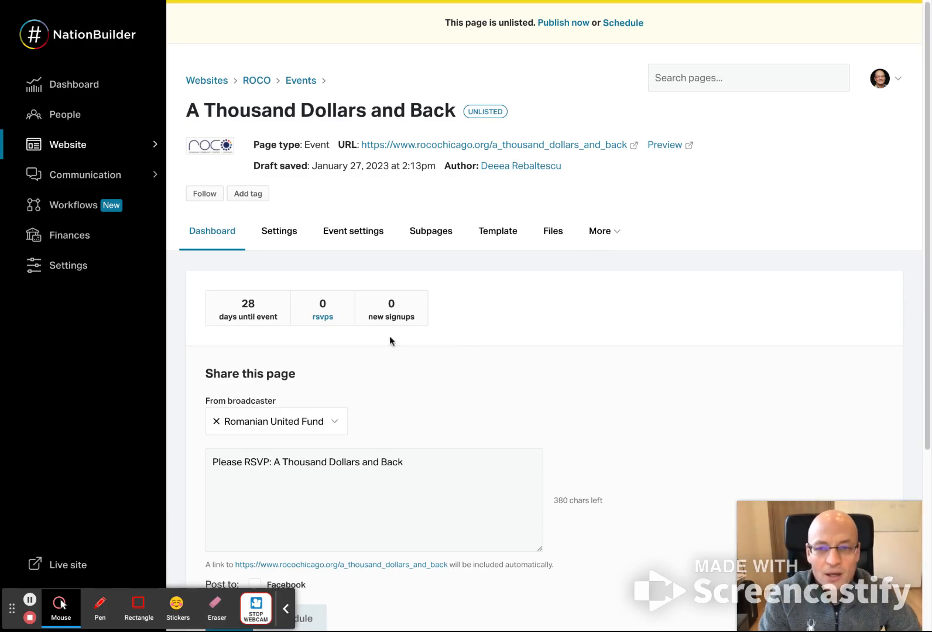
- Review the event page's title, RSVP count and publication status on its dashboard
{"action": "left_click_drag", "start_coordinate": [195, 116], "coordinate": [463, 114]}
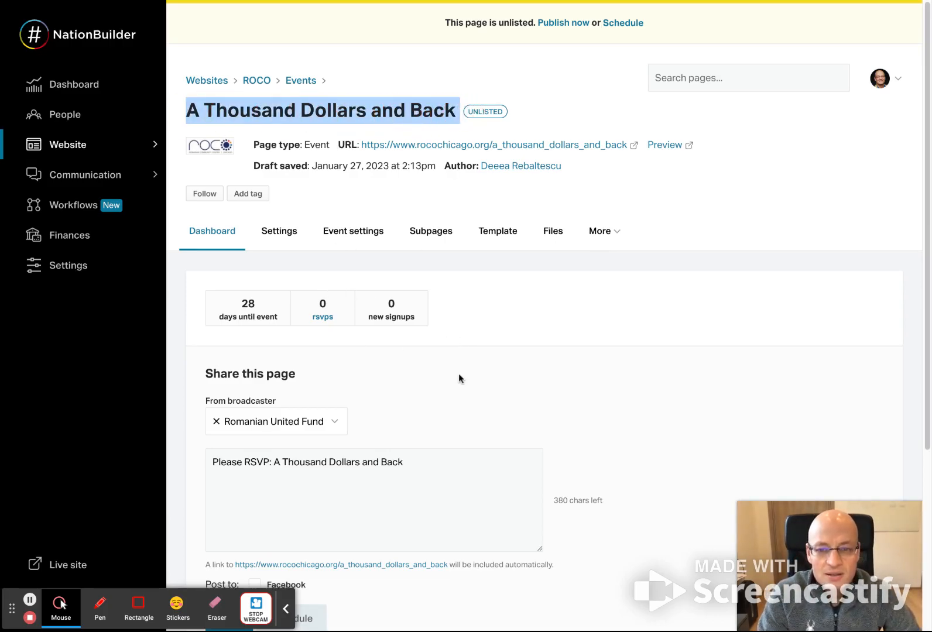
{"action": "scroll", "coordinate": [397, 440], "scroll_direction": "down", "scroll_amount": 4}
{"action": "scroll", "coordinate": [321, 375], "scroll_direction": "up", "scroll_amount": 4}
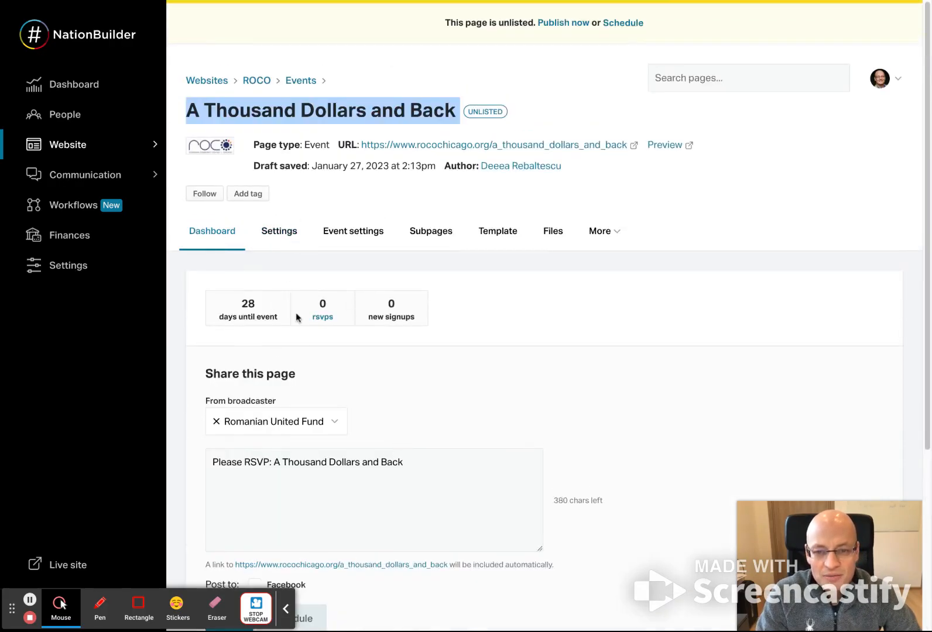
{"action": "triple_click", "coordinate": [349, 319]}
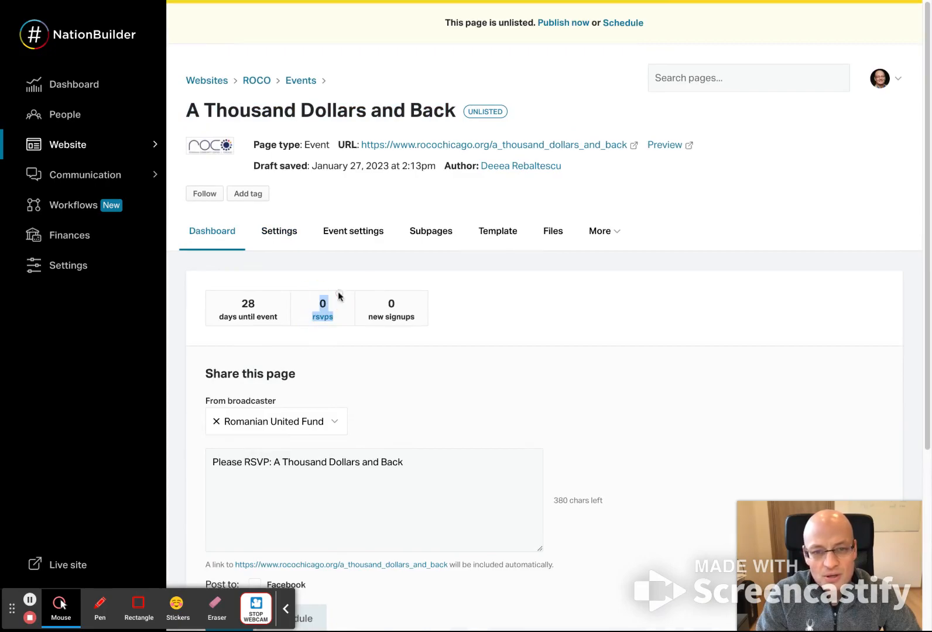
{"action": "left_click_drag", "start_coordinate": [674, 25], "coordinate": [452, 27]}
{"action": "left_click", "coordinate": [528, 49]}
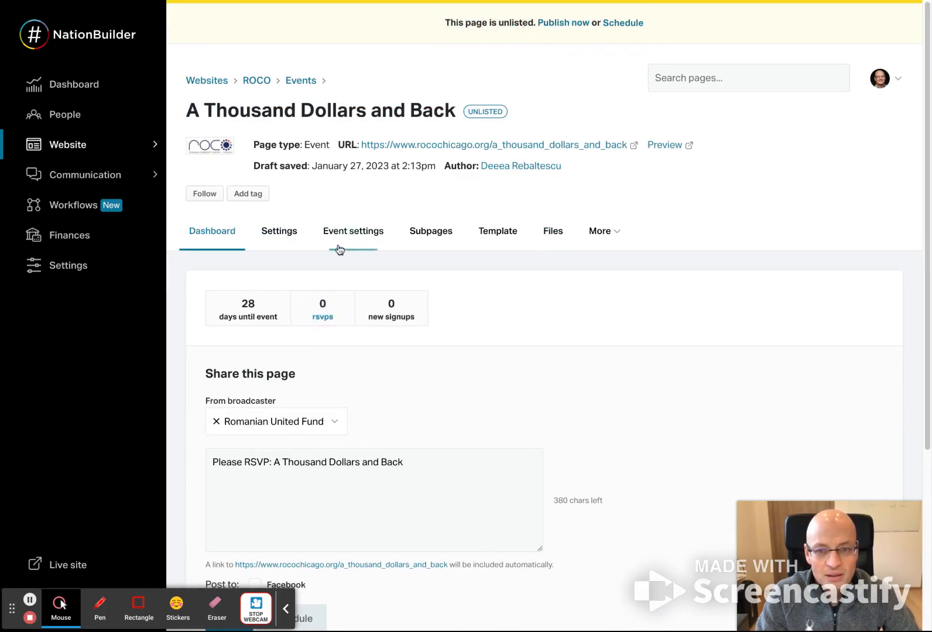
- Open the event page's settings and review its name, slug and parent page fields
{"action": "left_click", "coordinate": [290, 234]}
{"action": "scroll", "coordinate": [410, 429], "scroll_direction": "down", "scroll_amount": 2}
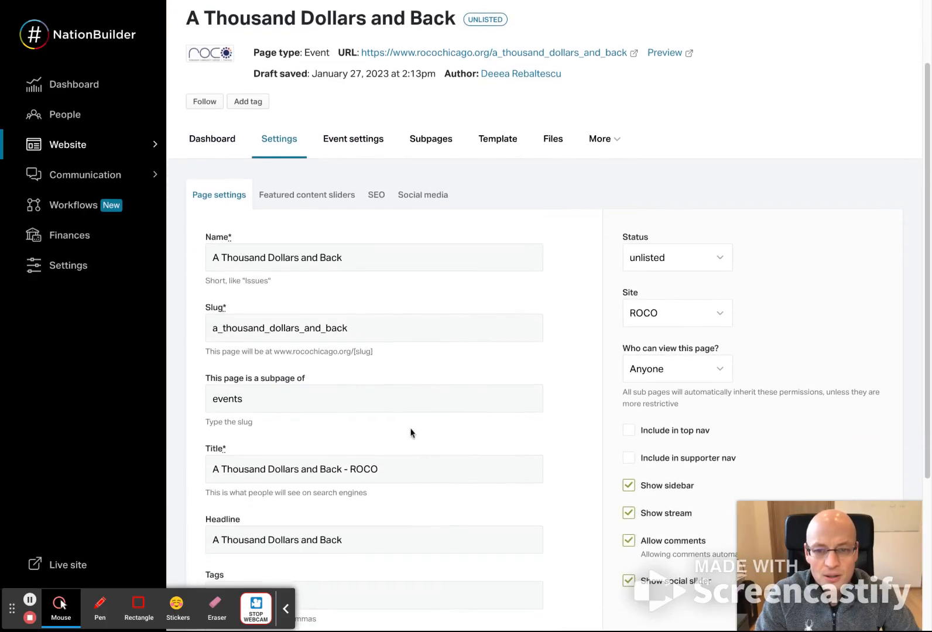
{"action": "triple_click", "coordinate": [387, 258]}
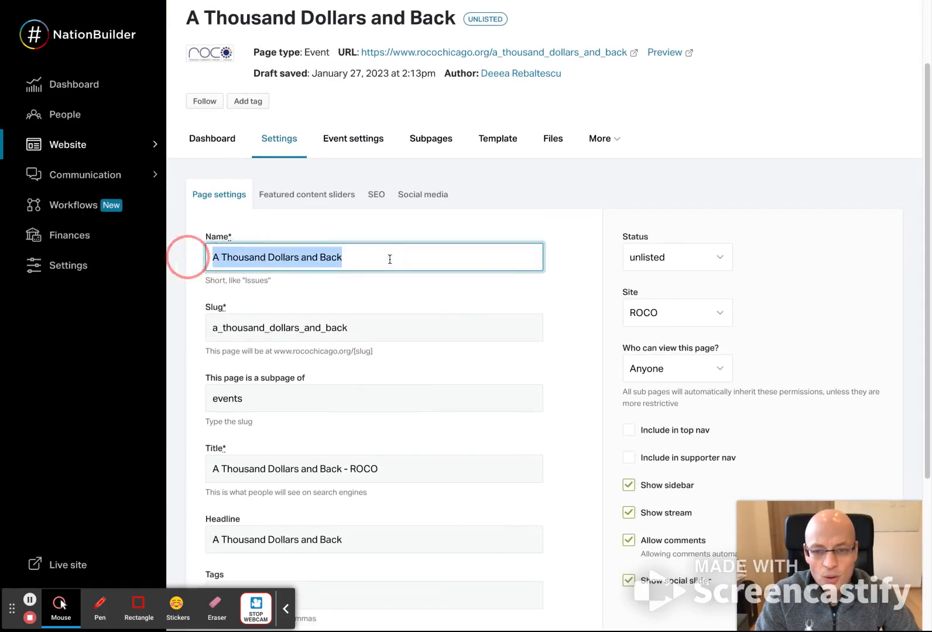
{"action": "triple_click", "coordinate": [385, 323]}
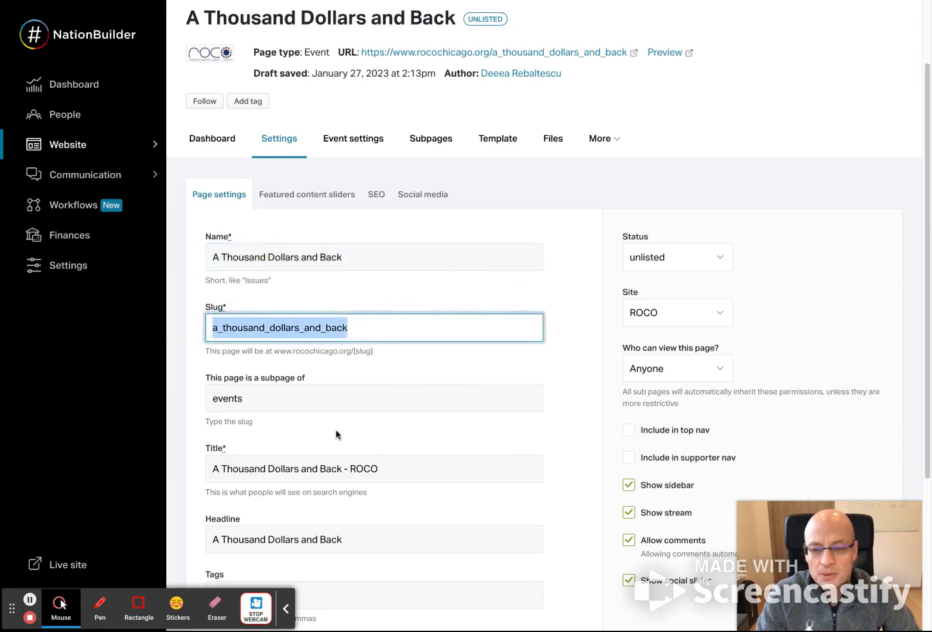
{"action": "scroll", "coordinate": [293, 374], "scroll_direction": "down", "scroll_amount": 2}
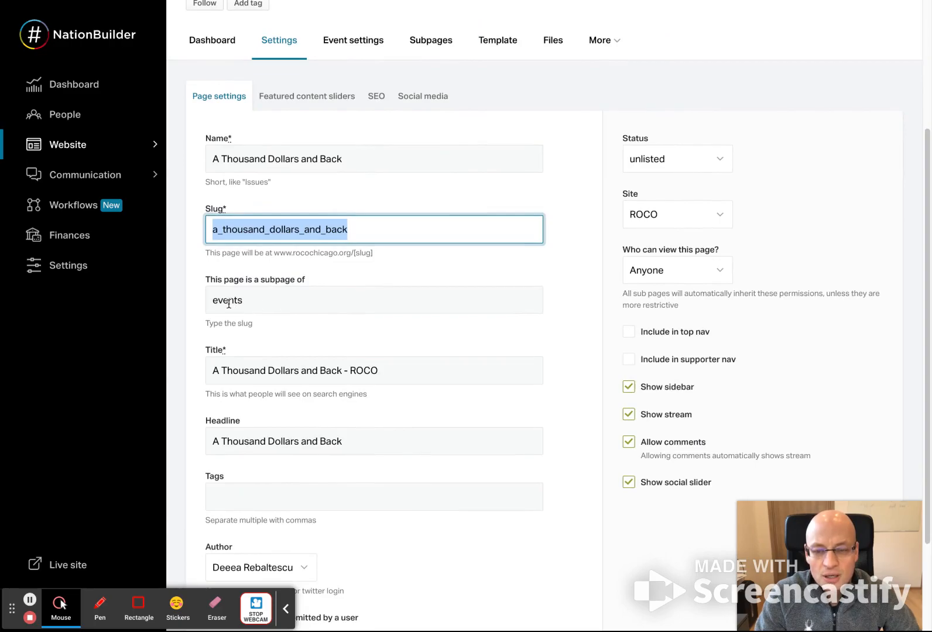
{"action": "left_click", "coordinate": [371, 229]}
{"action": "left_click_drag", "start_coordinate": [361, 230], "coordinate": [208, 230]}
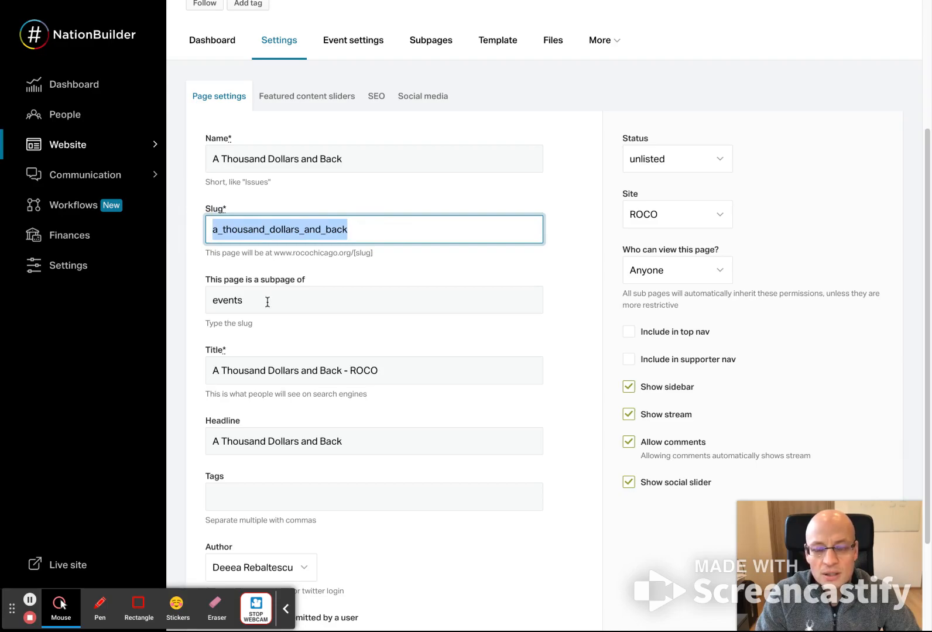
{"action": "left_click_drag", "start_coordinate": [191, 281], "coordinate": [309, 279]}
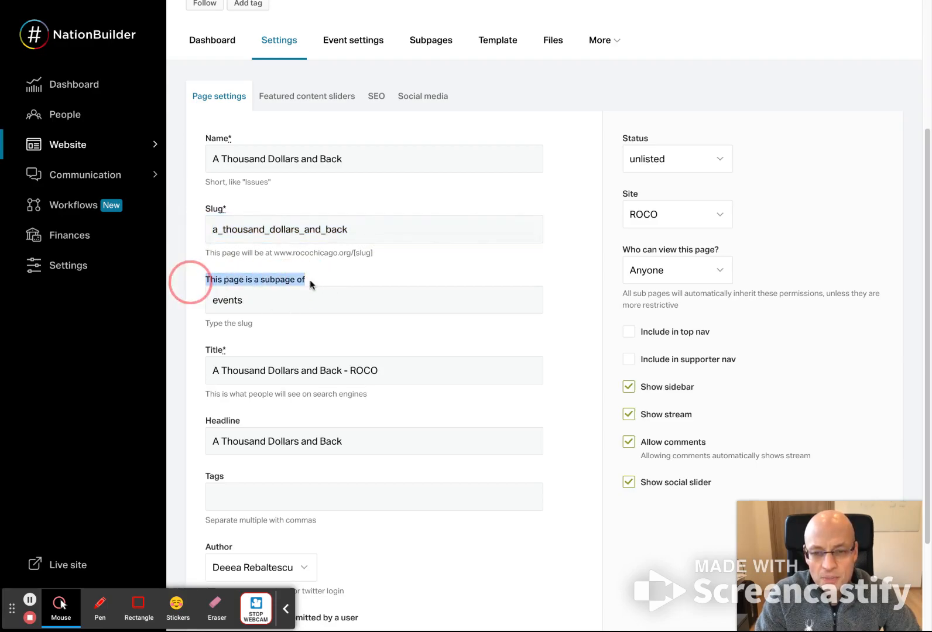
{"action": "double_click", "coordinate": [288, 305]}
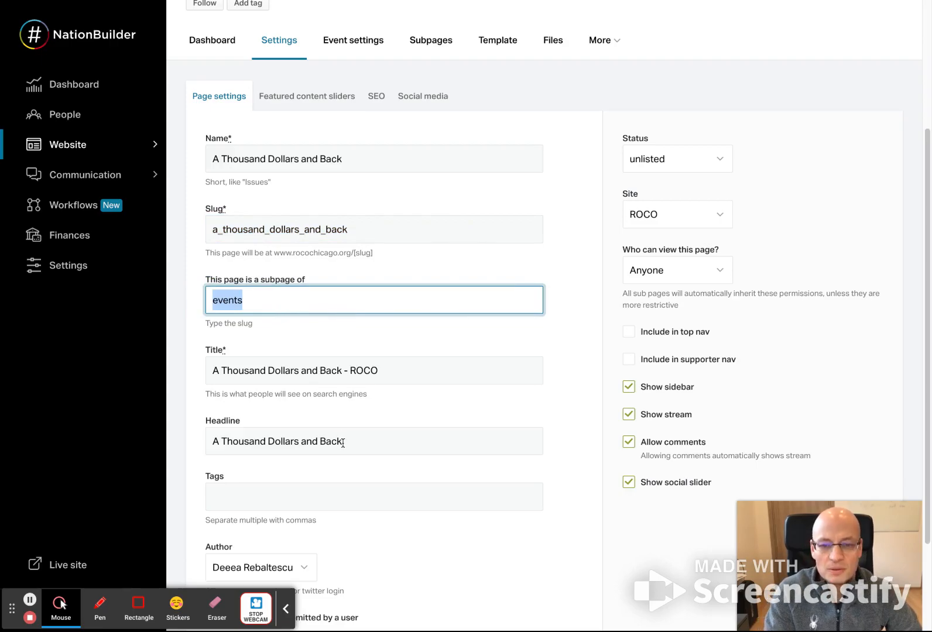
- Add the tag members_only to the event page's settings
{"action": "scroll", "coordinate": [343, 444], "scroll_direction": "down", "scroll_amount": 2}
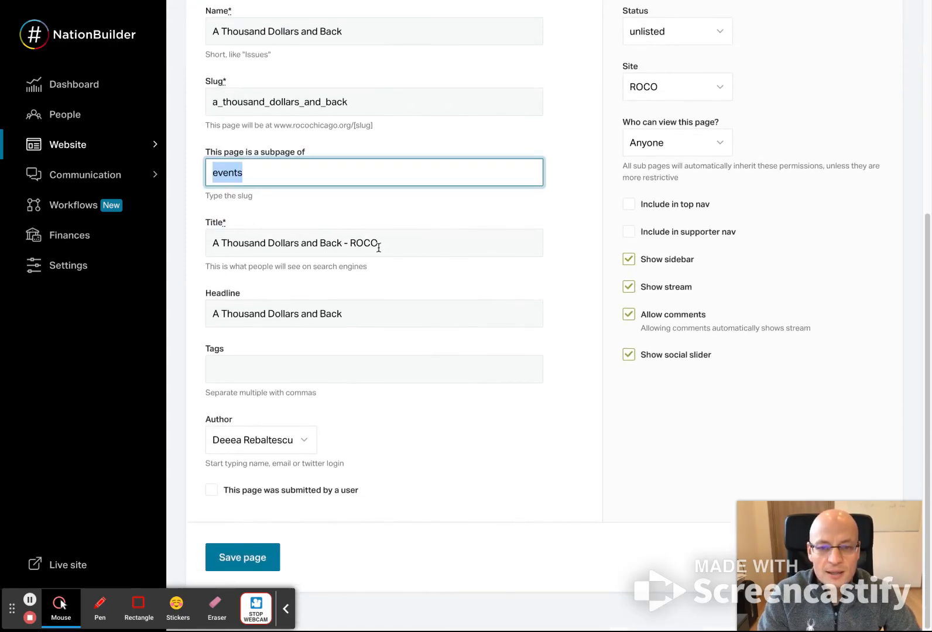
{"action": "left_click", "coordinate": [289, 376]}
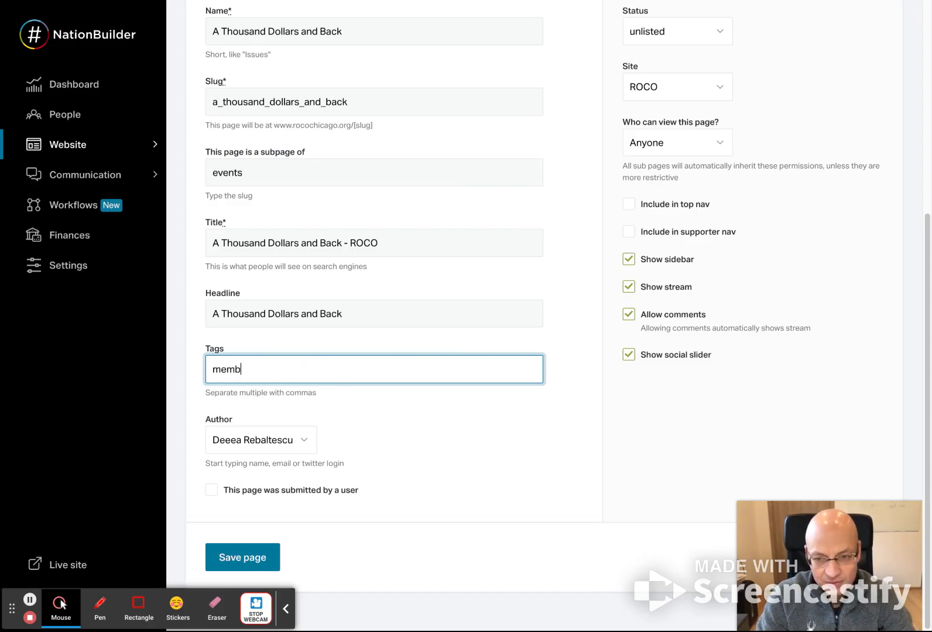
{"action": "key", "text": "Tab"}
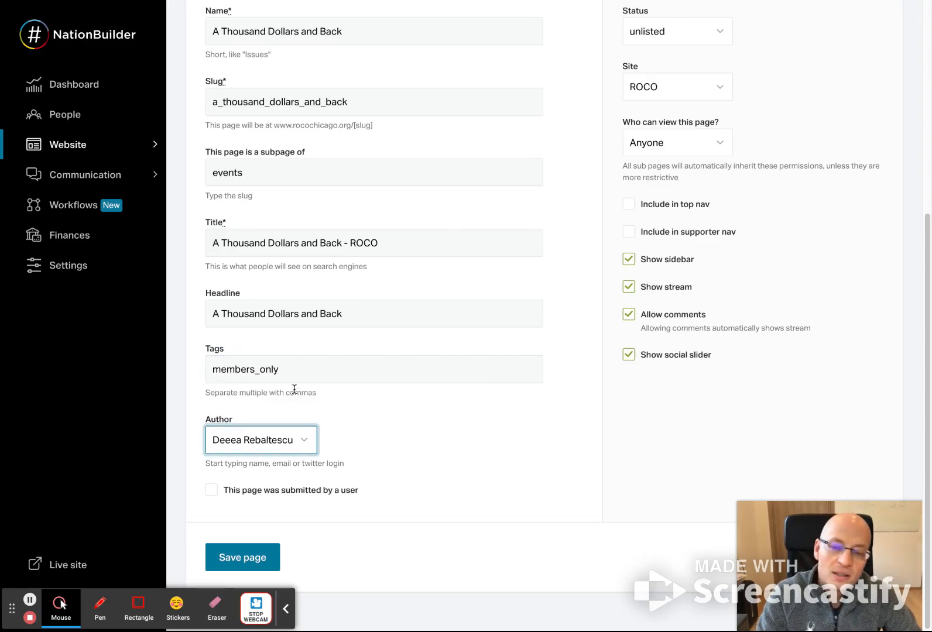
{"action": "double_click", "coordinate": [295, 366]}
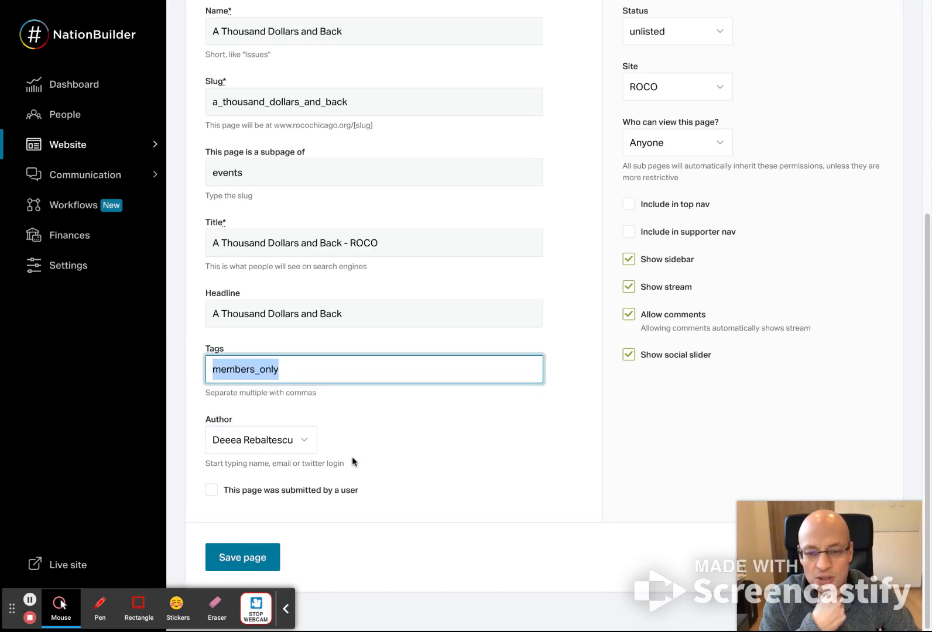
- Set the event page's author to ROCO Fun and save the page
{"action": "left_click", "coordinate": [280, 446]}
{"action": "type", "text": "roco"}
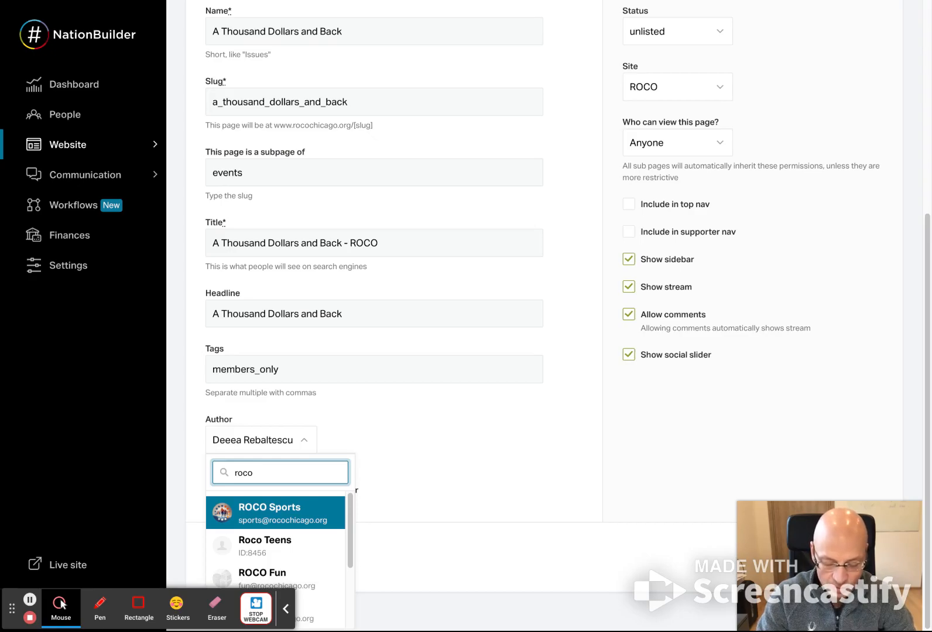
{"action": "type", "text": "fun"}
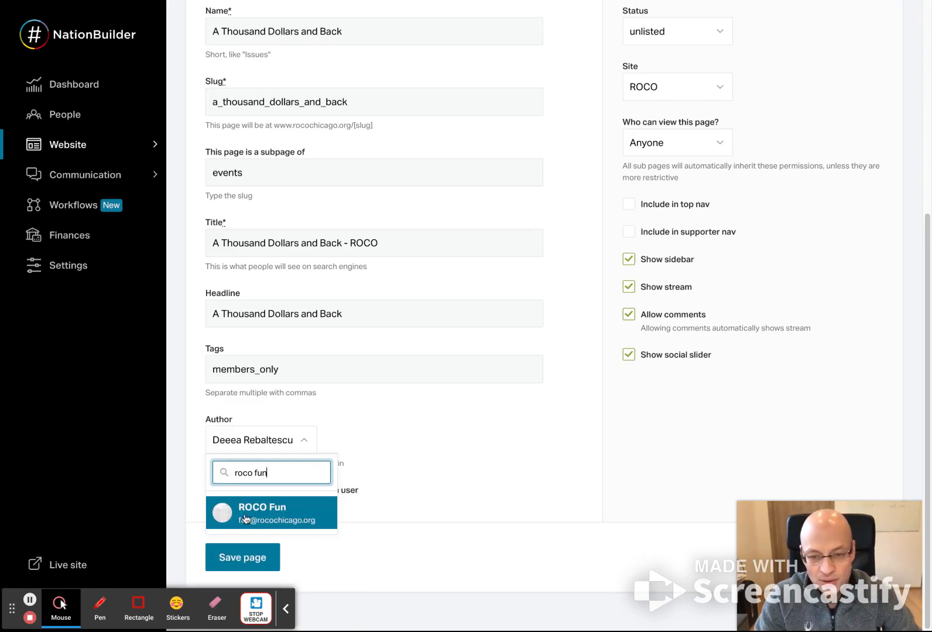
{"action": "left_click", "coordinate": [245, 515]}
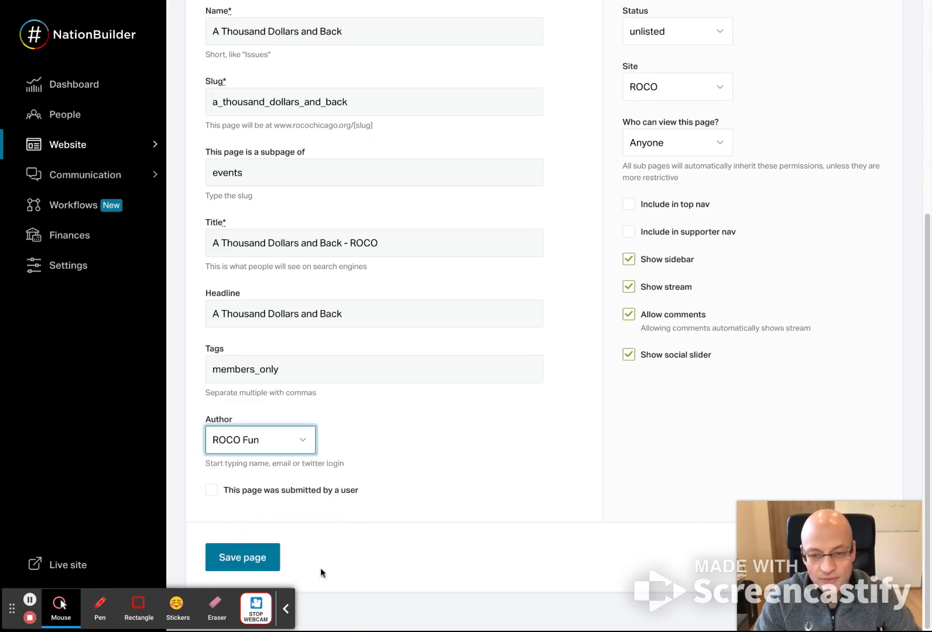
{"action": "left_click", "coordinate": [261, 444]}
{"action": "type", "text": "roco fun"}
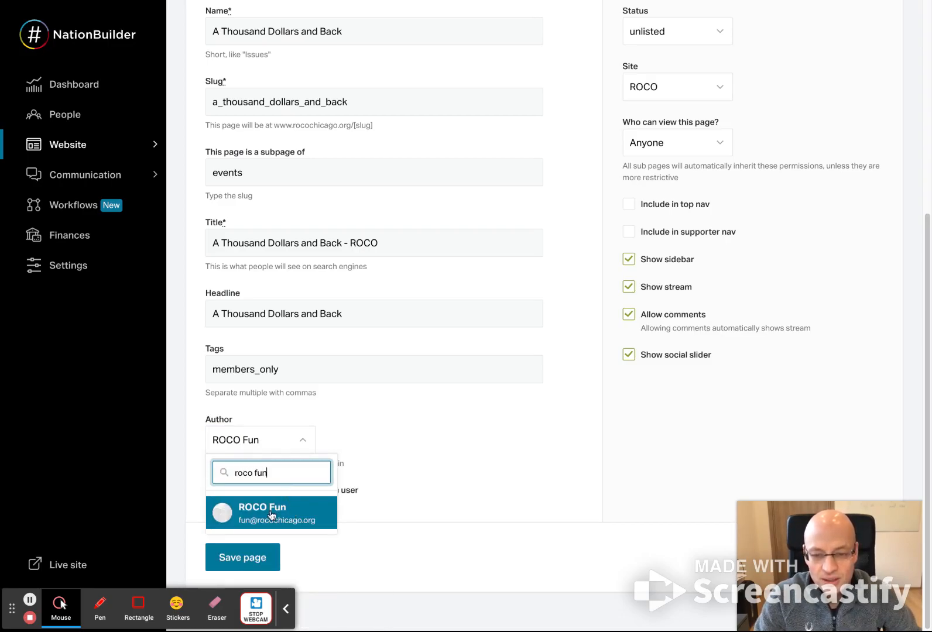
{"action": "left_click", "coordinate": [271, 513]}
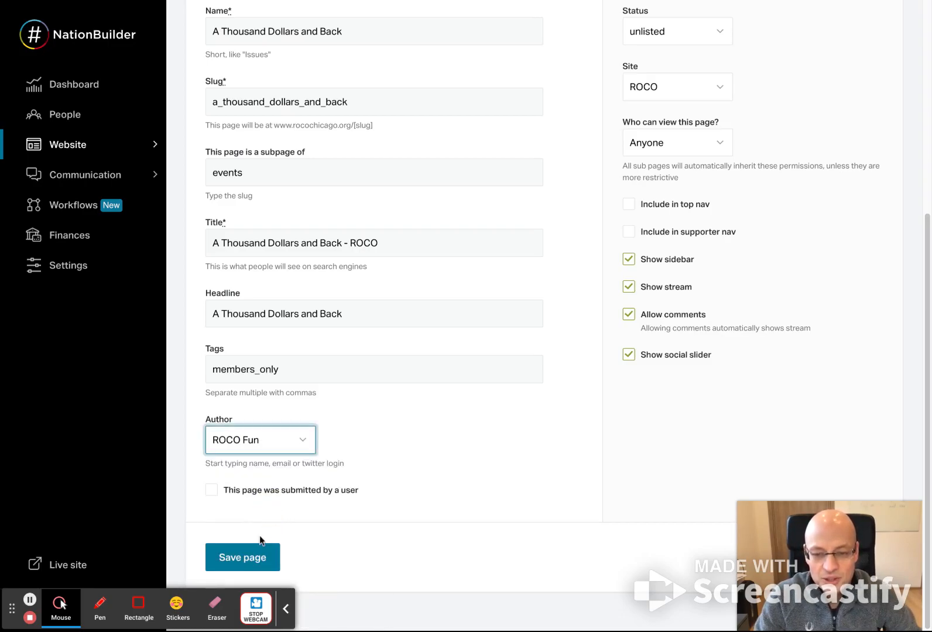
{"action": "left_click", "coordinate": [250, 558]}
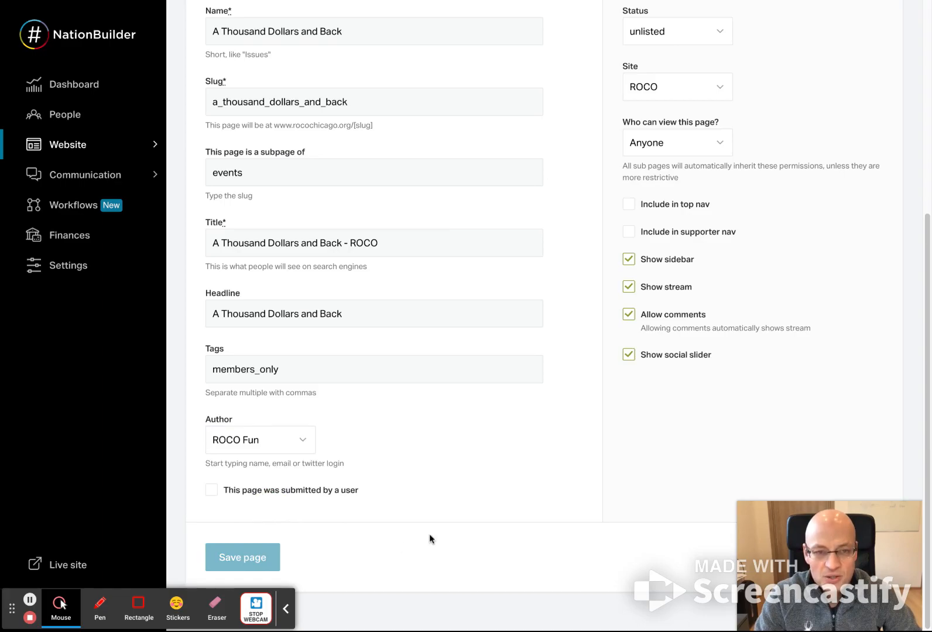
- Set the event page's status to published and choose ROCO as its site
{"action": "left_click", "coordinate": [676, 351]}
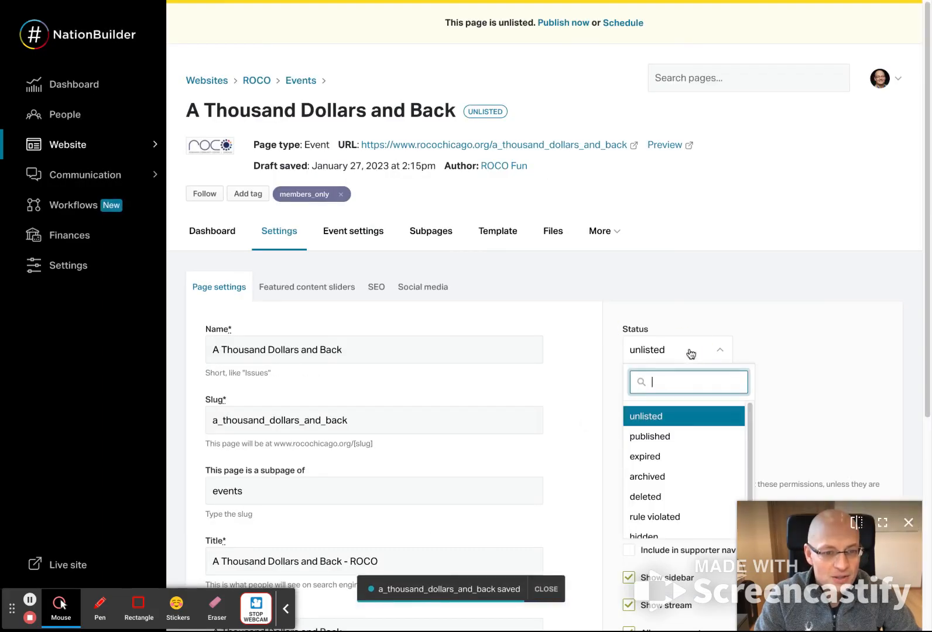
{"action": "left_click", "coordinate": [673, 438]}
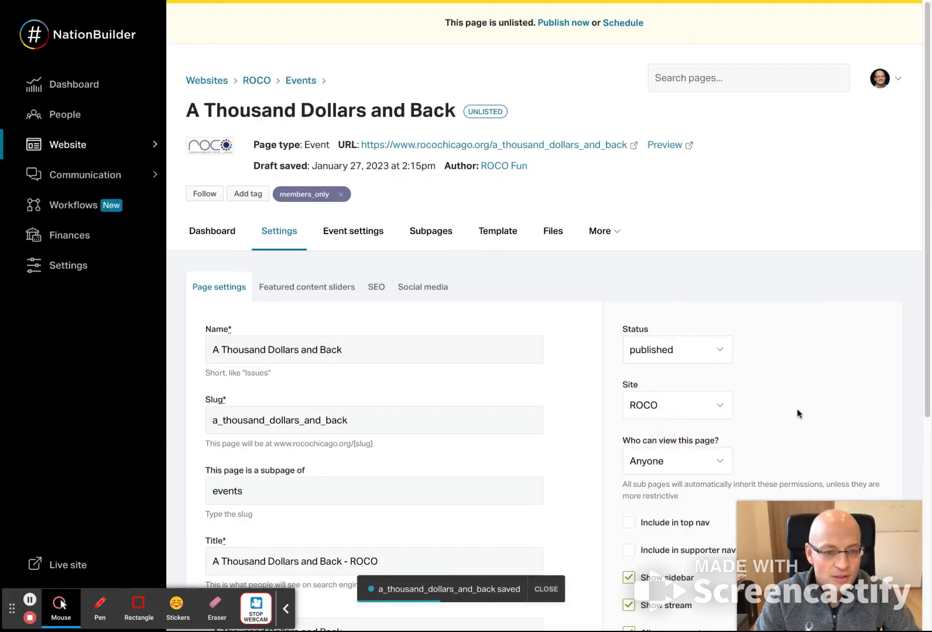
{"action": "left_click", "coordinate": [690, 414]}
{"action": "left_click", "coordinate": [677, 436]}
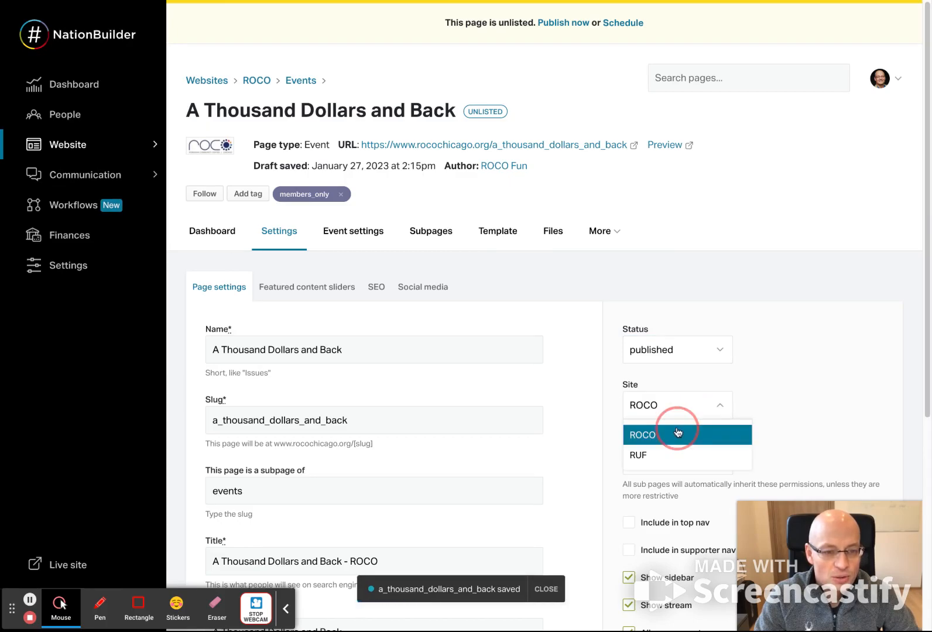
- Check the page's viewing permission and top navigation options, and save the page settings
{"action": "scroll", "coordinate": [797, 428], "scroll_direction": "down", "scroll_amount": 4}
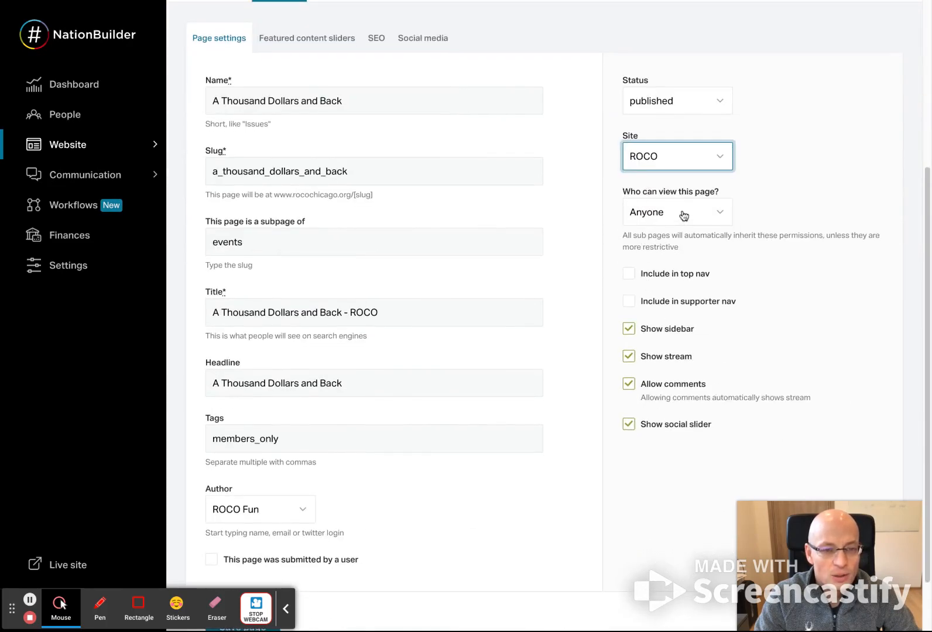
{"action": "left_click_drag", "start_coordinate": [620, 192], "coordinate": [725, 191]}
{"action": "left_click", "coordinate": [772, 192]}
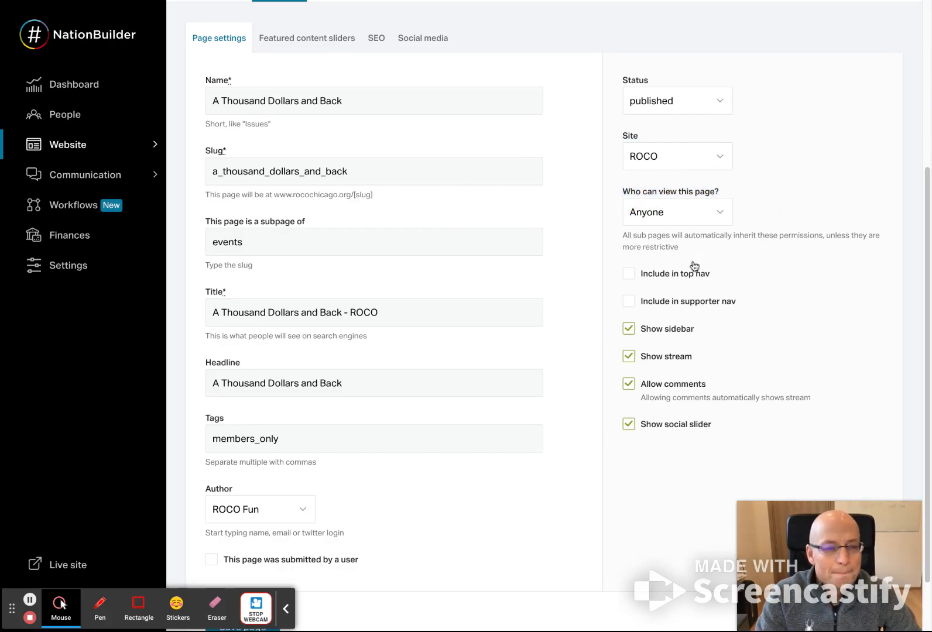
{"action": "left_click_drag", "start_coordinate": [733, 276], "coordinate": [631, 277]}
{"action": "left_click", "coordinate": [658, 495]}
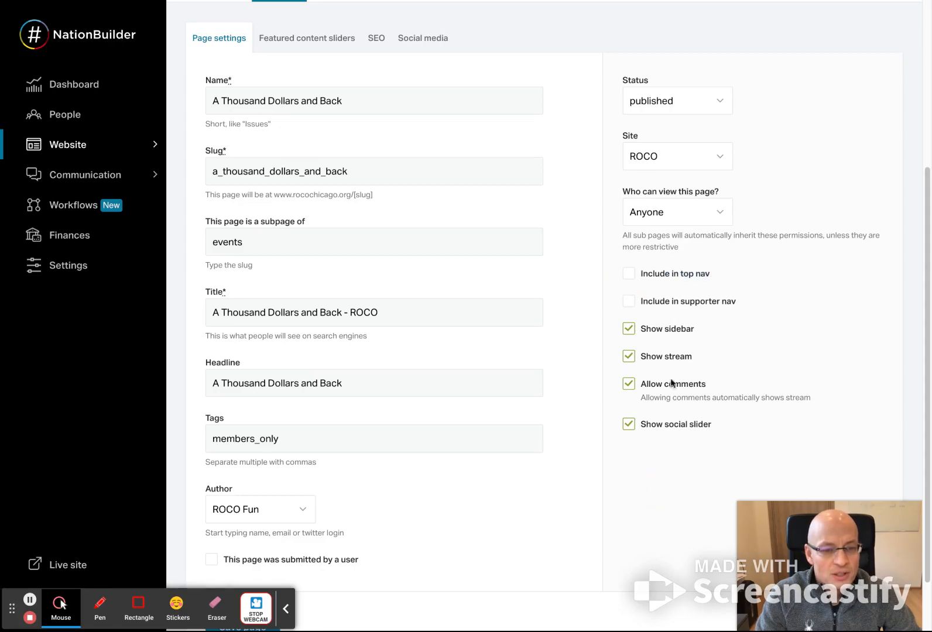
{"action": "scroll", "coordinate": [510, 503], "scroll_direction": "down", "scroll_amount": 2}
{"action": "left_click", "coordinate": [246, 557]}
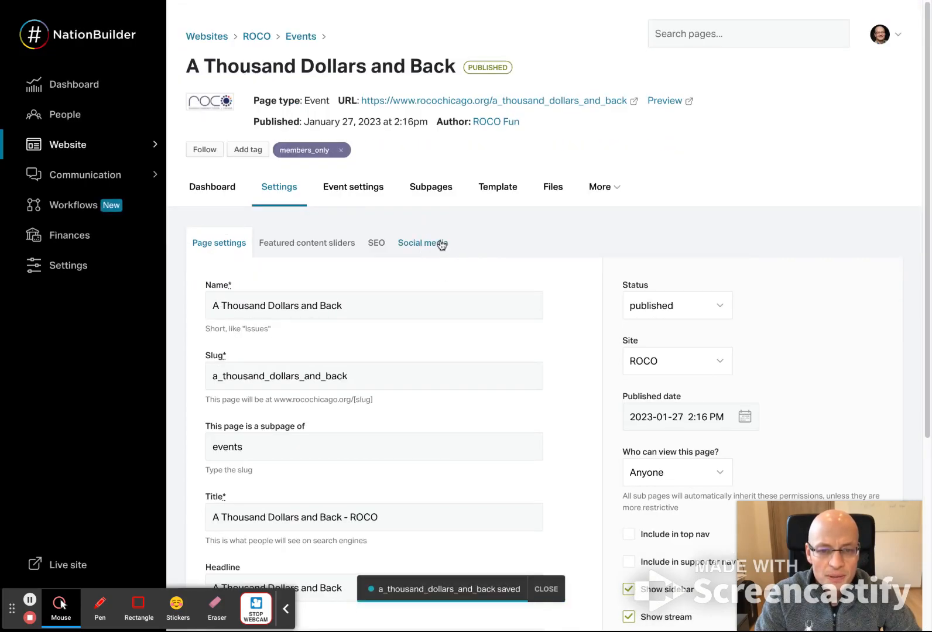
- Open the page's social media settings and check how the event's card looks on the public ROCO events page
{"action": "left_click", "coordinate": [441, 245]}
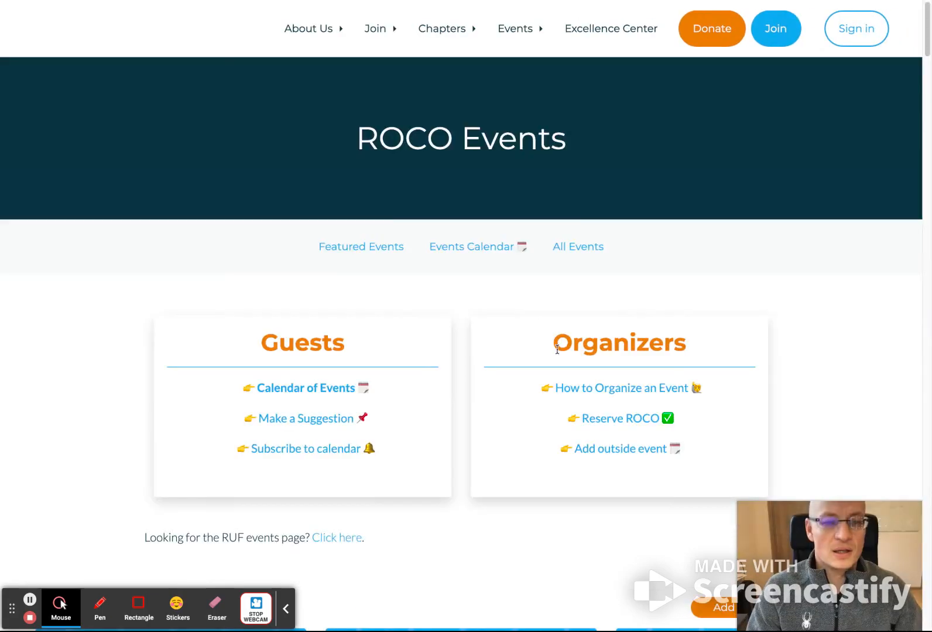
{"action": "scroll", "coordinate": [517, 425], "scroll_direction": "down", "scroll_amount": 7}
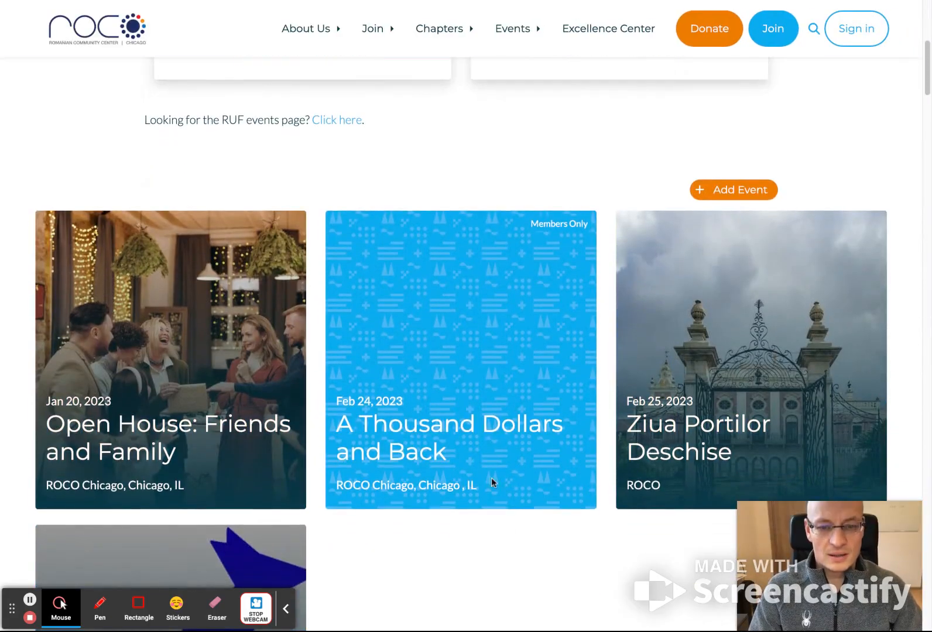
{"action": "left_click_drag", "start_coordinate": [451, 454], "coordinate": [326, 406]}
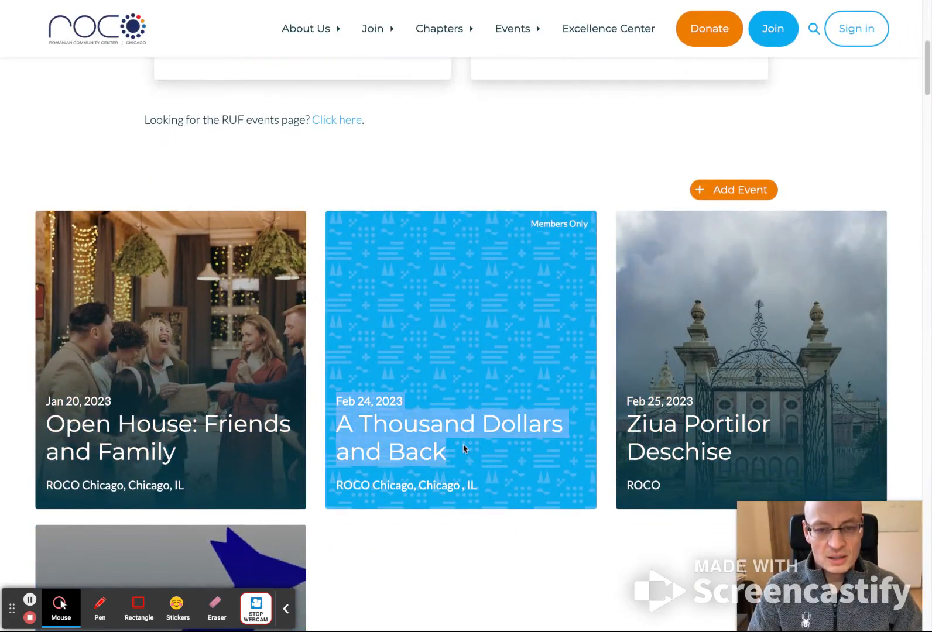
{"action": "left_click", "coordinate": [494, 156]}
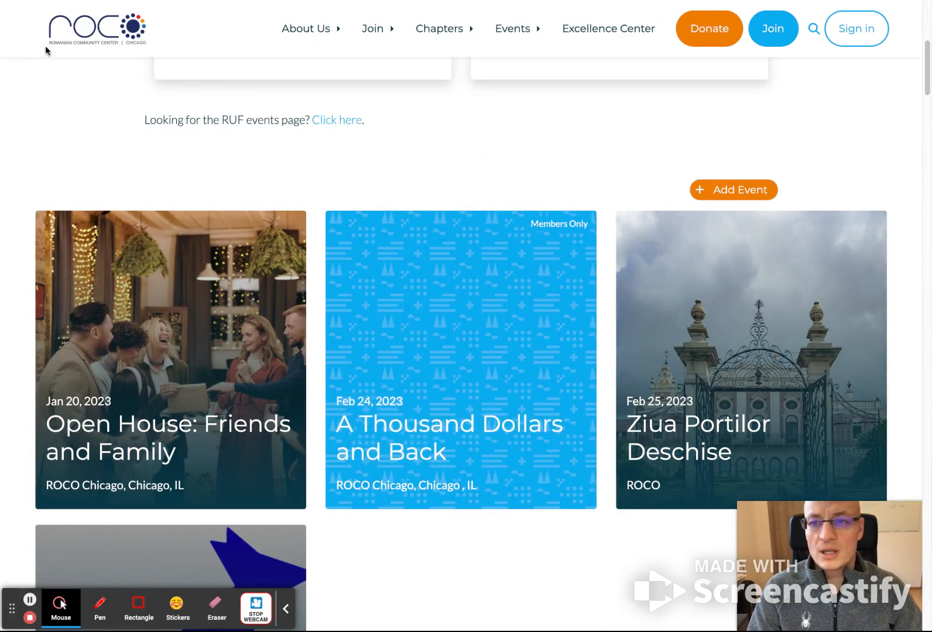
{"action": "left_click", "coordinate": [41, 3]}
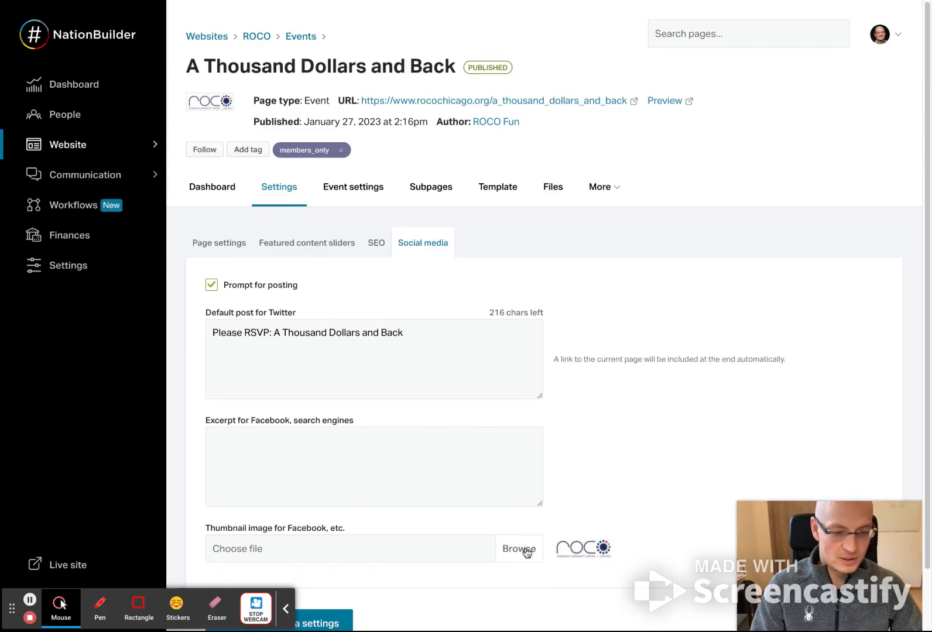
- Set IMG_2895.jpg as the event page's thumbnail image and save the social media settings
{"action": "left_click", "coordinate": [526, 550]}
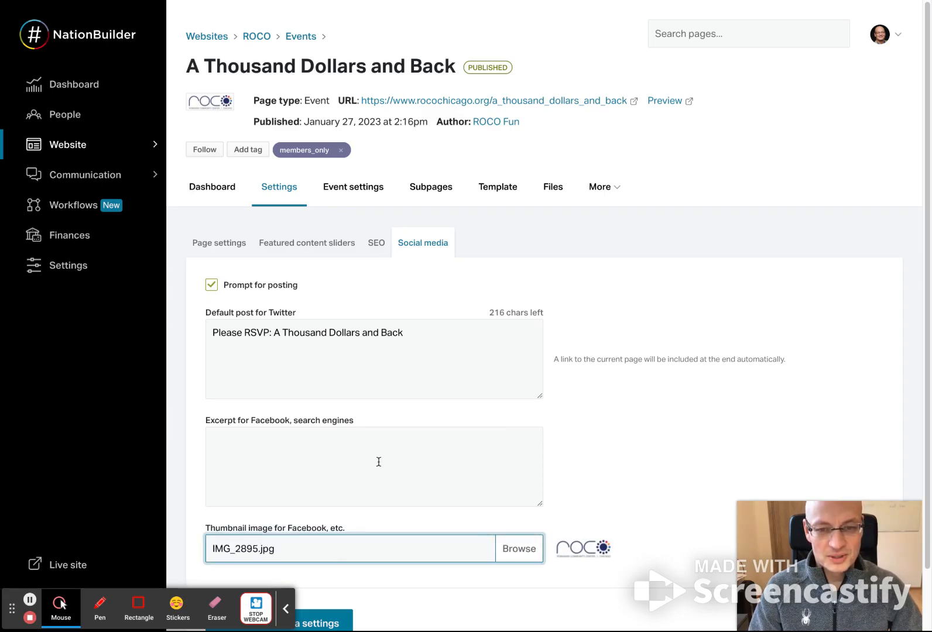
{"action": "scroll", "coordinate": [427, 489], "scroll_direction": "down", "scroll_amount": 1}
{"action": "left_click", "coordinate": [325, 557]}
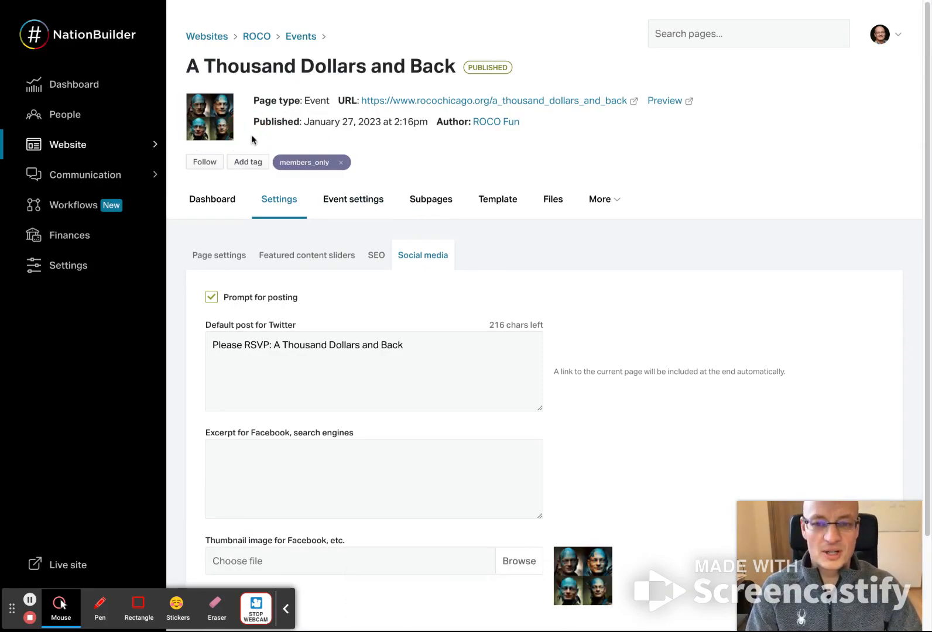
- Open the event settings and review the event's date, time zone and length
{"action": "scroll", "coordinate": [443, 410], "scroll_direction": "down", "scroll_amount": 1}
{"action": "scroll", "coordinate": [443, 410], "scroll_direction": "up", "scroll_amount": 1}
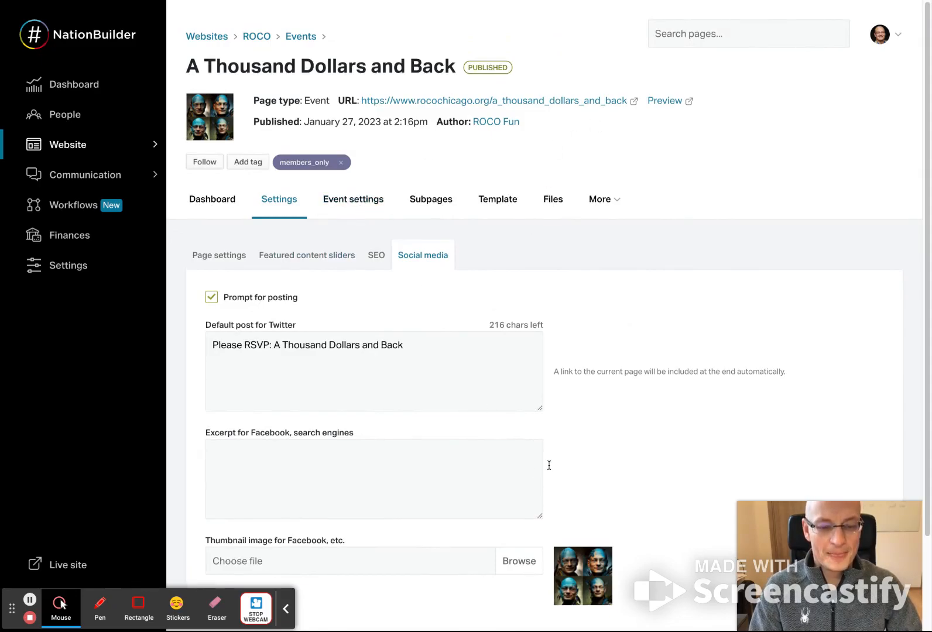
{"action": "left_click", "coordinate": [351, 200]}
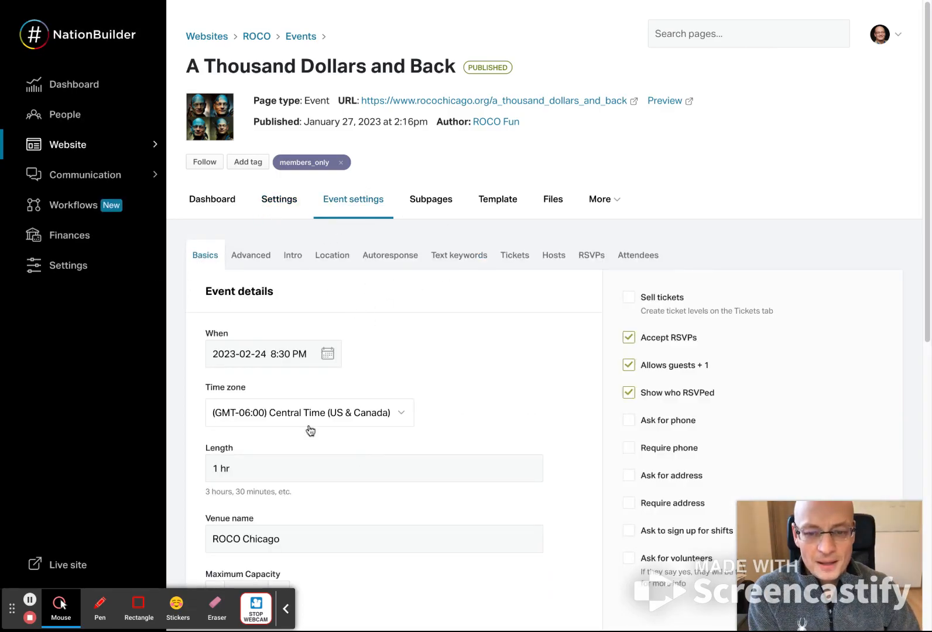
{"action": "scroll", "coordinate": [374, 433], "scroll_direction": "down", "scroll_amount": 3}
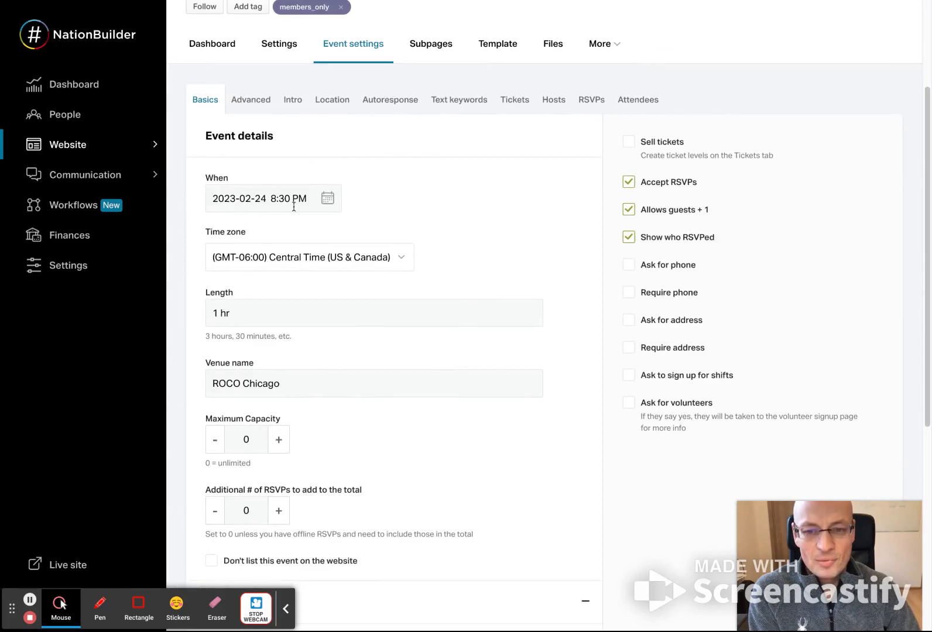
{"action": "left_click", "coordinate": [244, 201]}
{"action": "left_click", "coordinate": [382, 161]}
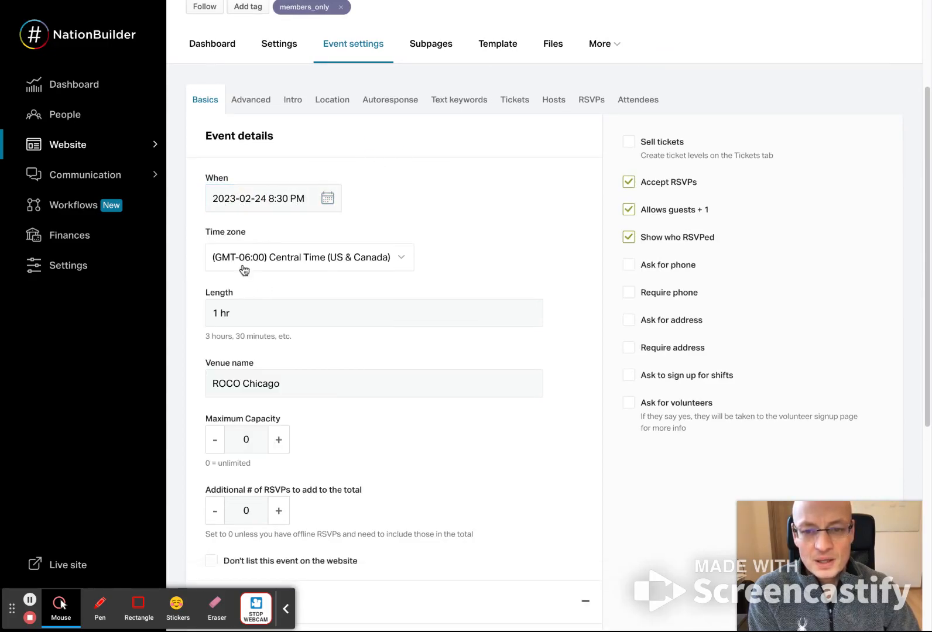
{"action": "left_click_drag", "start_coordinate": [212, 232], "coordinate": [414, 237]}
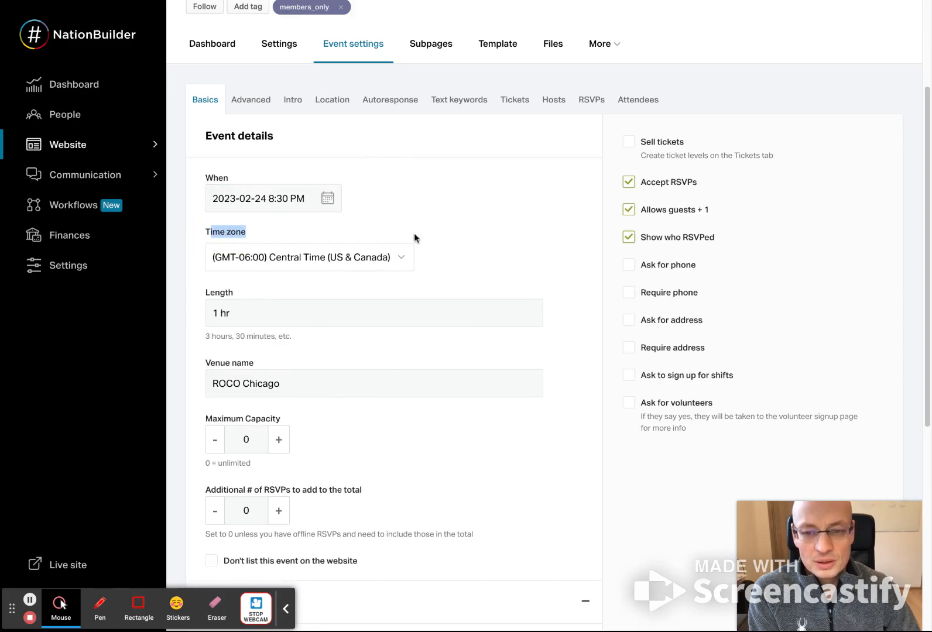
{"action": "left_click", "coordinate": [289, 318]}
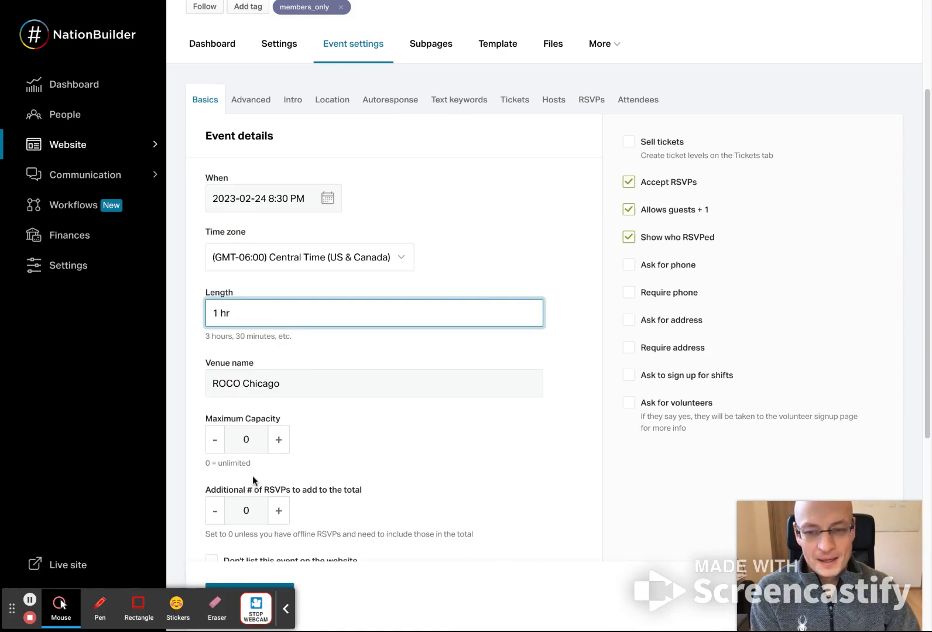
- Set the event's maximum capacity to 120
{"action": "scroll", "coordinate": [253, 475], "scroll_direction": "down", "scroll_amount": 2}
{"action": "left_click_drag", "start_coordinate": [216, 263], "coordinate": [310, 264]}
{"action": "left_click", "coordinate": [257, 323]}
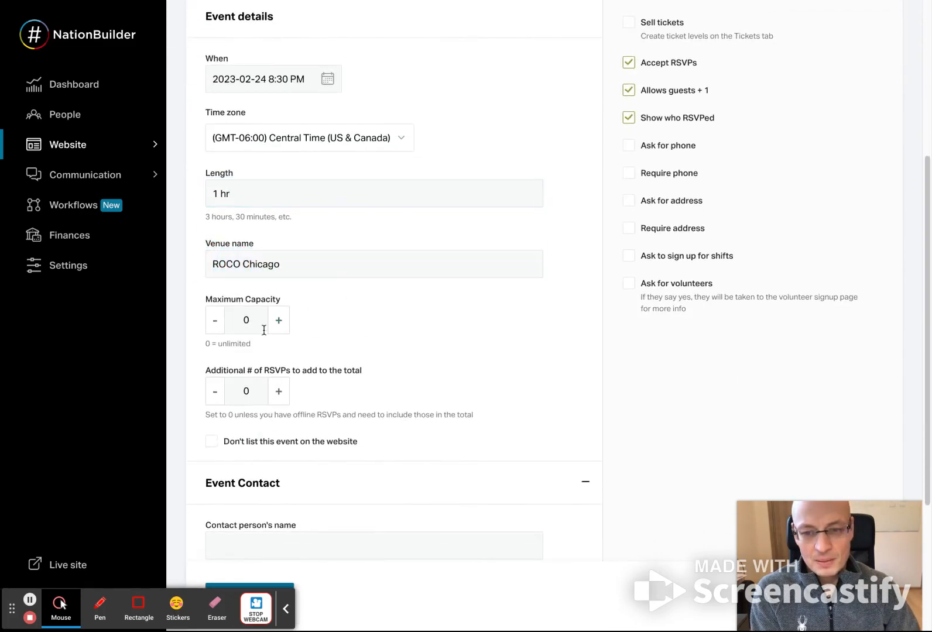
{"action": "type", "text": "120"}
{"action": "left_click", "coordinate": [413, 437]}
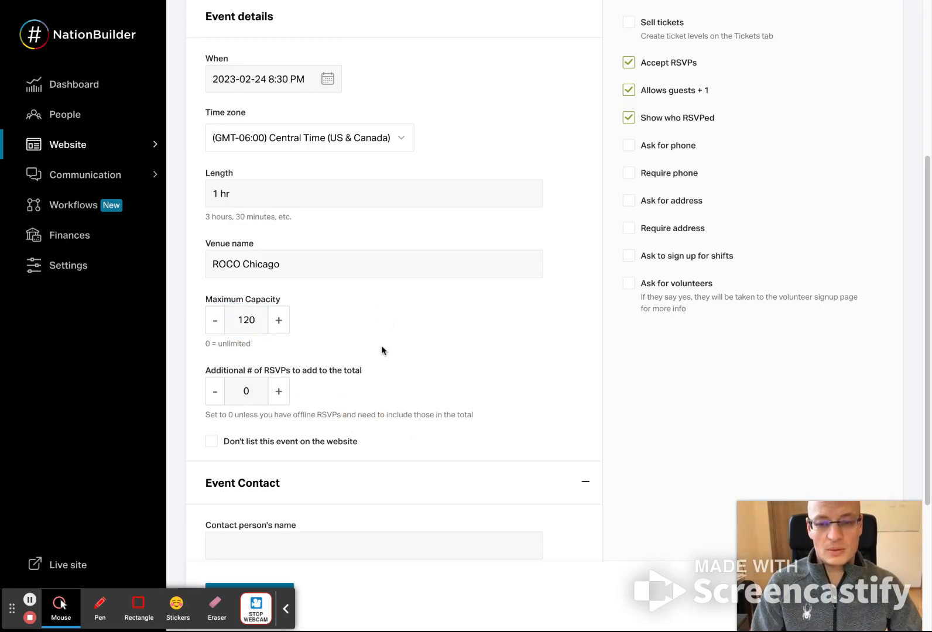
- Enter the contact person's name, leave the contact email and phone empty, and save the event settings
{"action": "scroll", "coordinate": [414, 415], "scroll_direction": "down", "scroll_amount": 2}
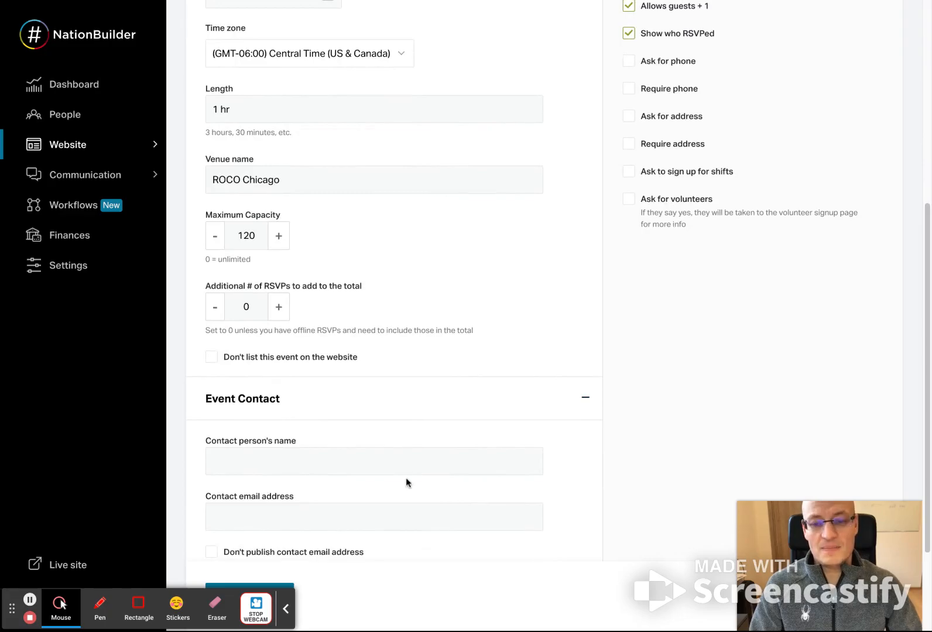
{"action": "scroll", "coordinate": [406, 477], "scroll_direction": "down", "scroll_amount": 2}
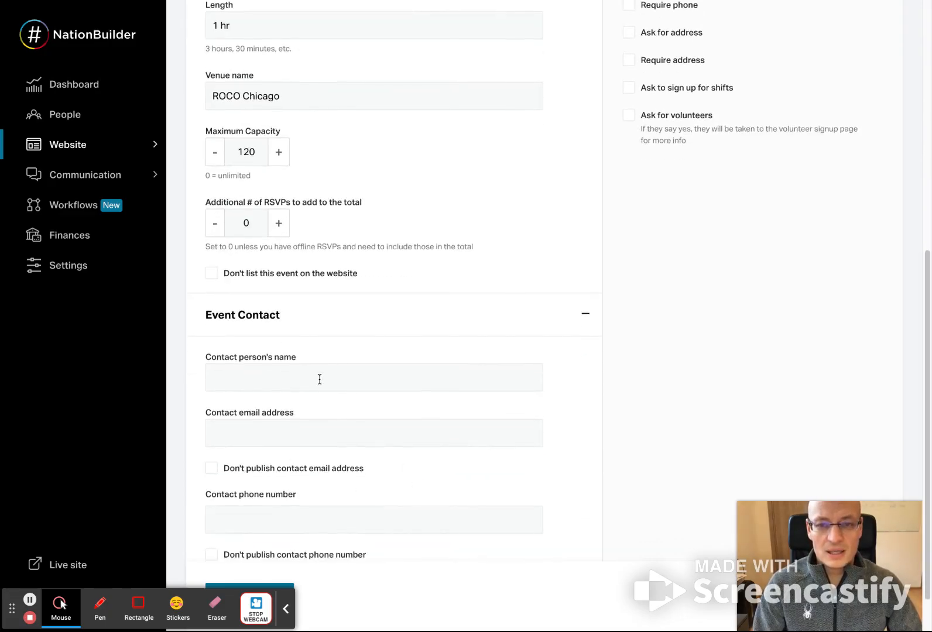
{"action": "left_click", "coordinate": [319, 379]}
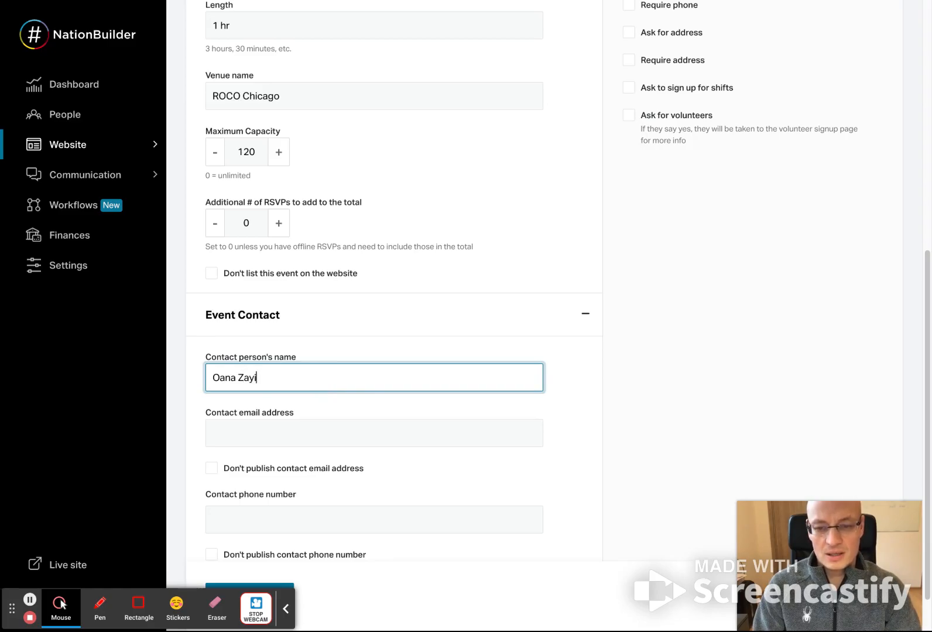
{"action": "key", "text": "Tab"}
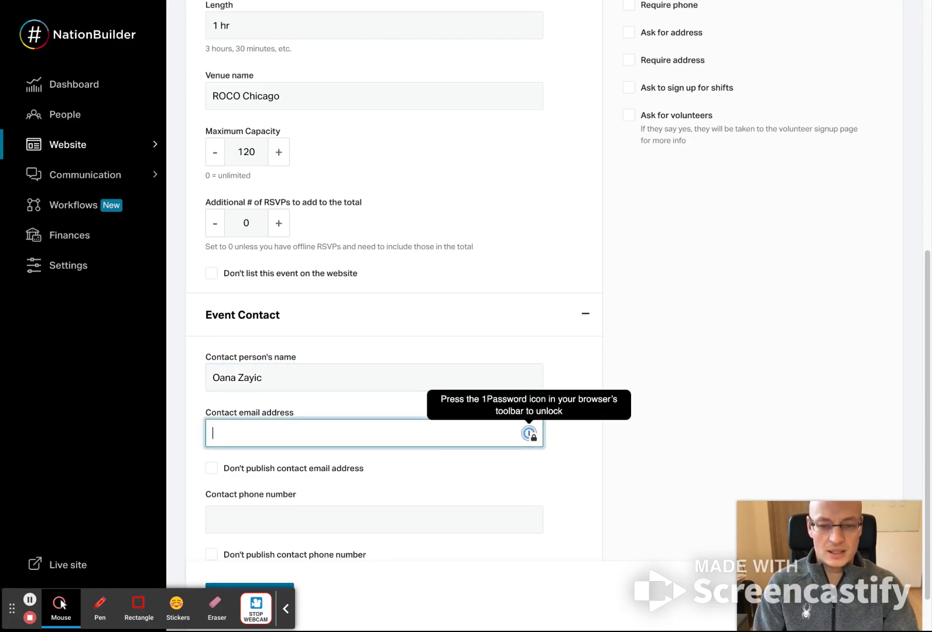
{"action": "left_click", "coordinate": [312, 524]}
{"action": "scroll", "coordinate": [407, 490], "scroll_direction": "down", "scroll_amount": 1}
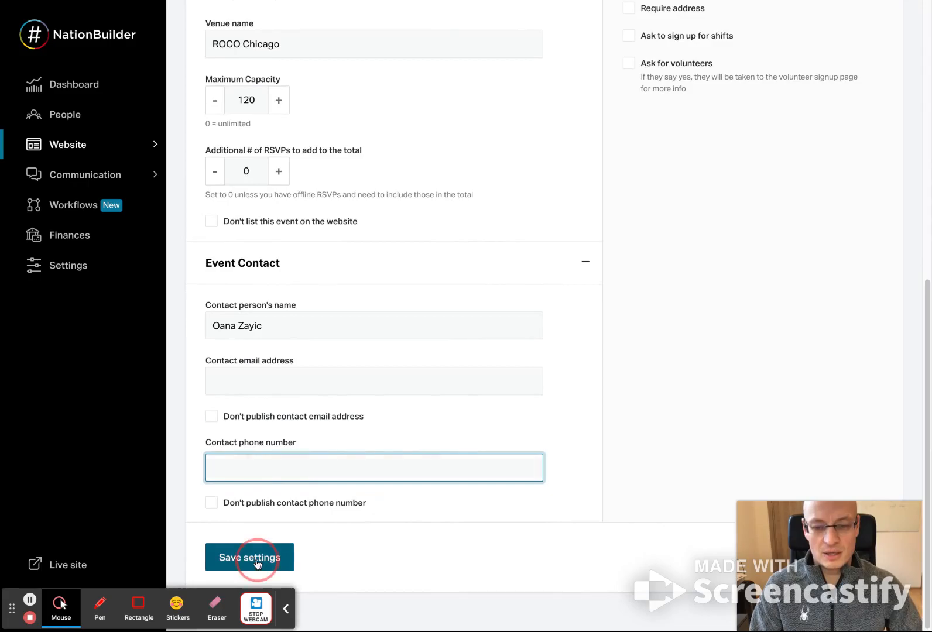
- Enable ticket sales for the event and review the purchase redirect and donation tracking code options
{"action": "scroll", "coordinate": [419, 504], "scroll_direction": "up", "scroll_amount": 4}
{"action": "scroll", "coordinate": [419, 505], "scroll_direction": "up", "scroll_amount": 4}
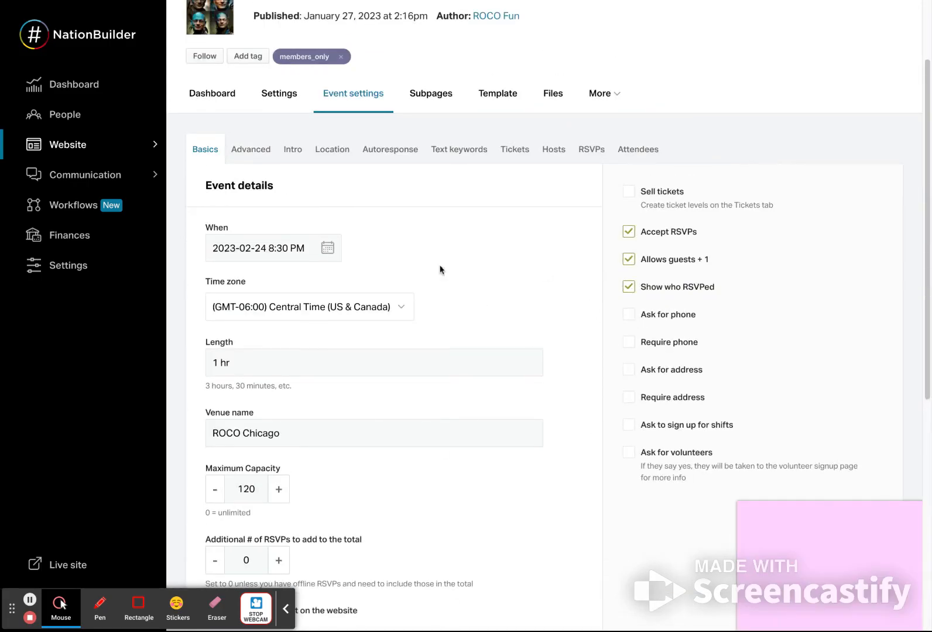
{"action": "scroll", "coordinate": [440, 270], "scroll_direction": "up", "scroll_amount": 2}
{"action": "left_click", "coordinate": [629, 297]}
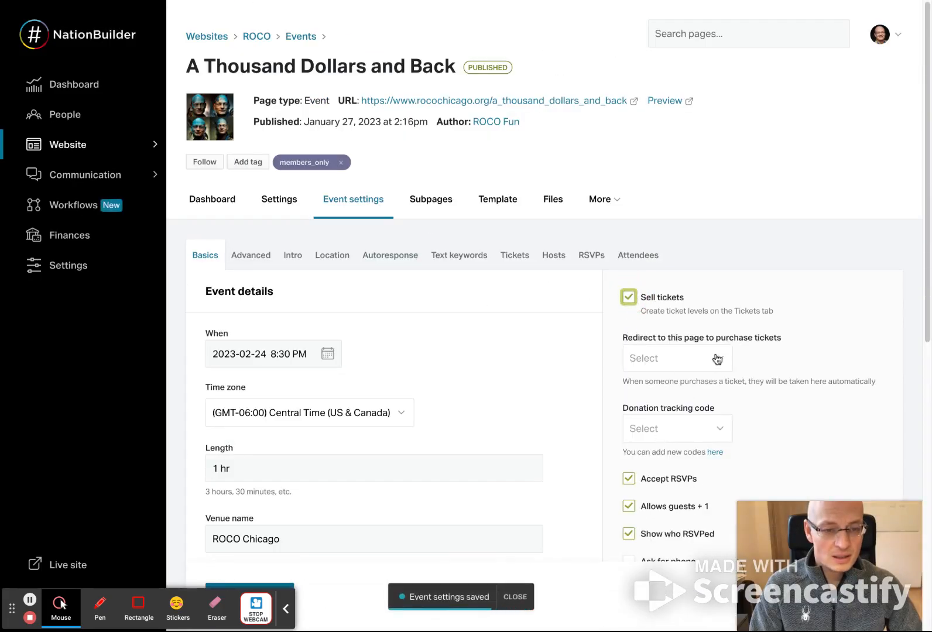
{"action": "left_click", "coordinate": [773, 343]}
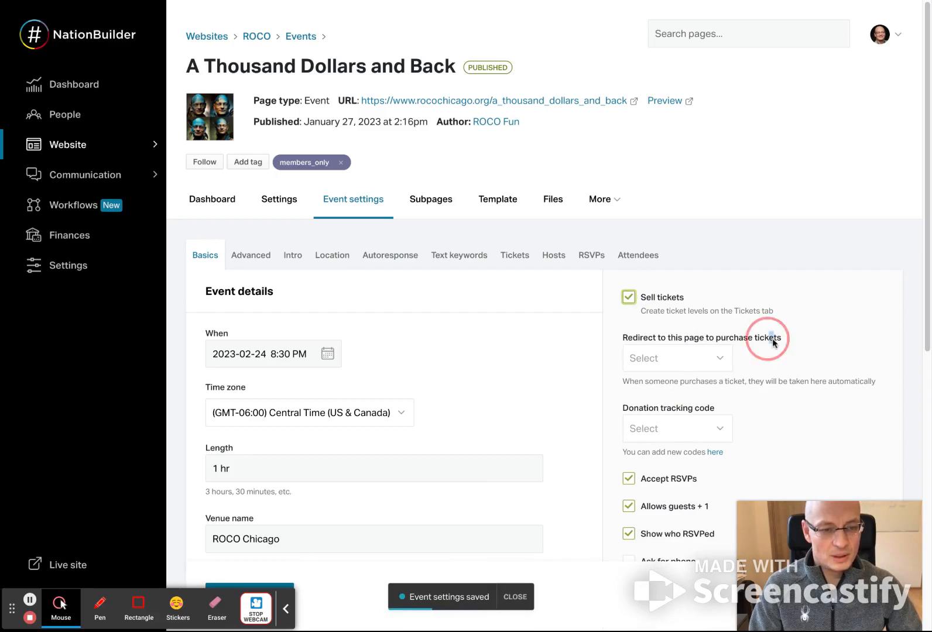
{"action": "left_click_drag", "start_coordinate": [773, 339], "coordinate": [656, 338]}
{"action": "left_click_drag", "start_coordinate": [719, 405], "coordinate": [629, 405]}
{"action": "left_click", "coordinate": [785, 329]}
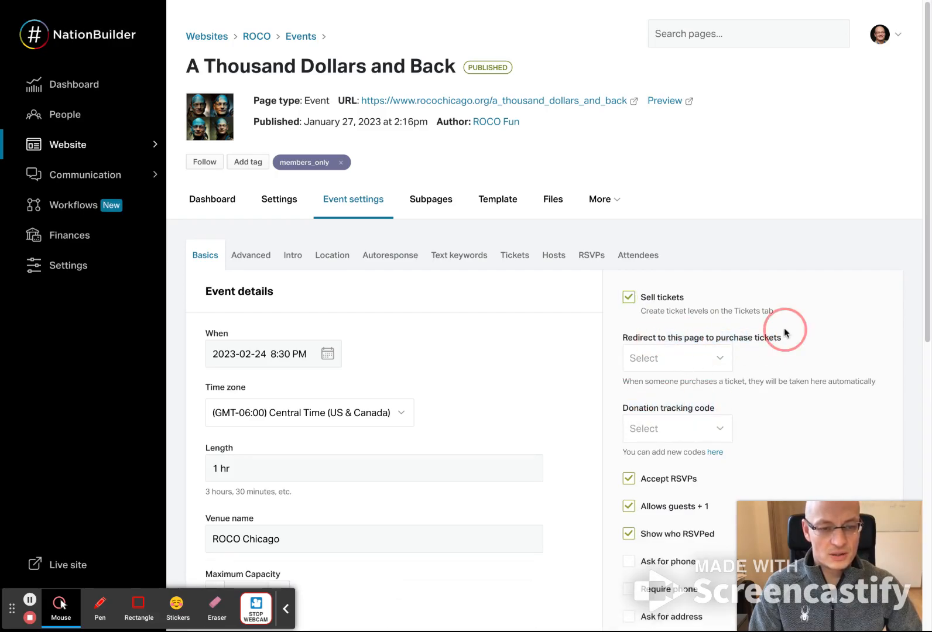
- Search the redirect pages for tickets and choose Purchase Tickets as the page where tickets are bought
{"action": "scroll", "coordinate": [785, 376], "scroll_direction": "down", "scroll_amount": 1}
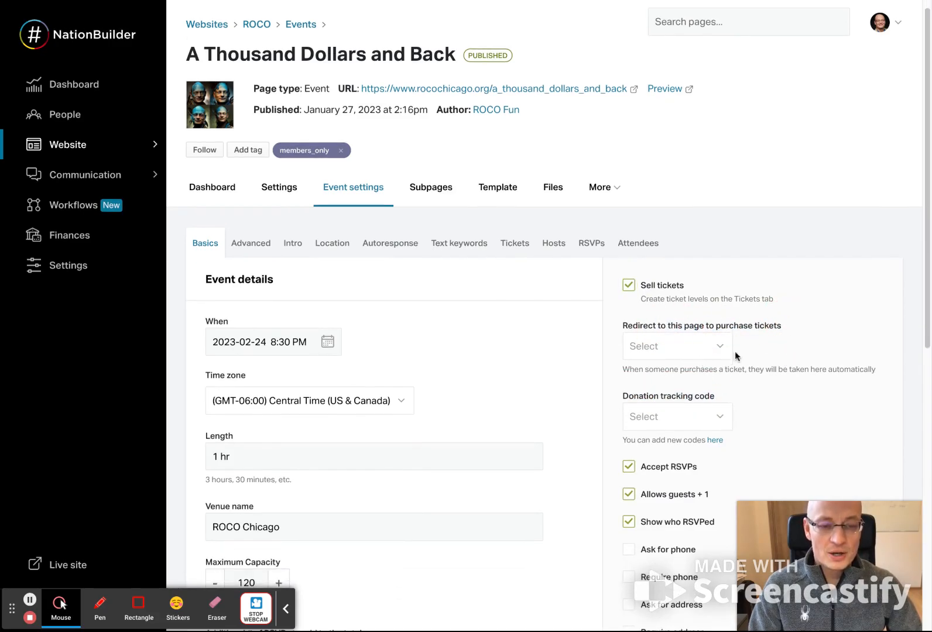
{"action": "left_click", "coordinate": [686, 346]}
{"action": "type", "text": "tickets"}
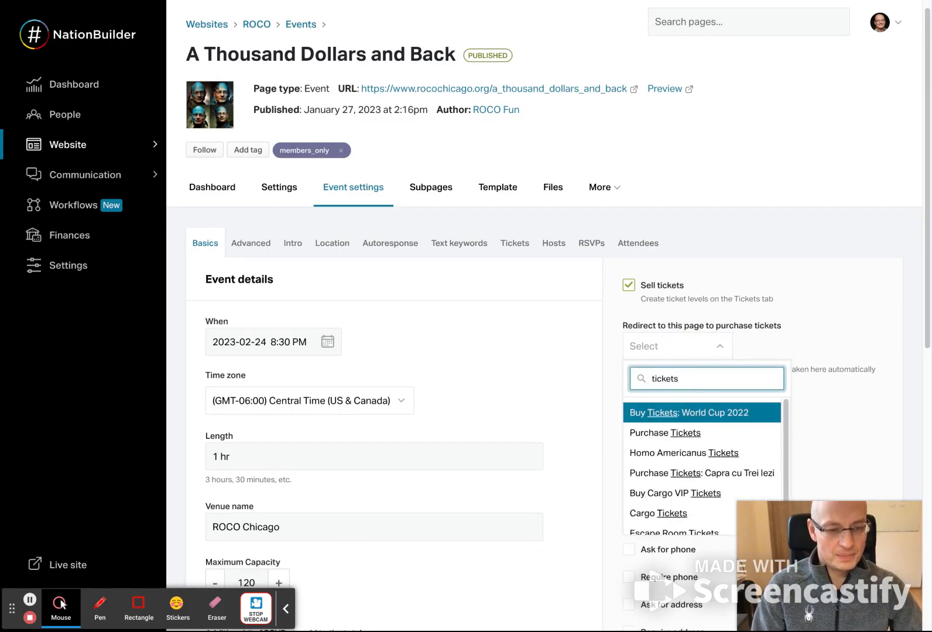
{"action": "left_click", "coordinate": [690, 433]}
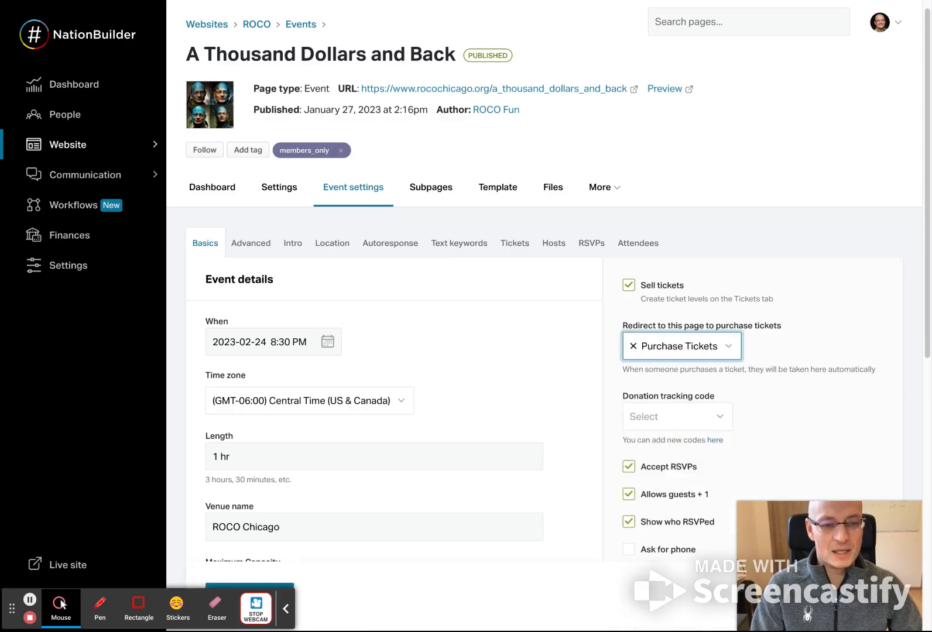
- Set the donation tracking code for ticket sales to tracking_tickets
{"action": "scroll", "coordinate": [765, 387], "scroll_direction": "down", "scroll_amount": 3}
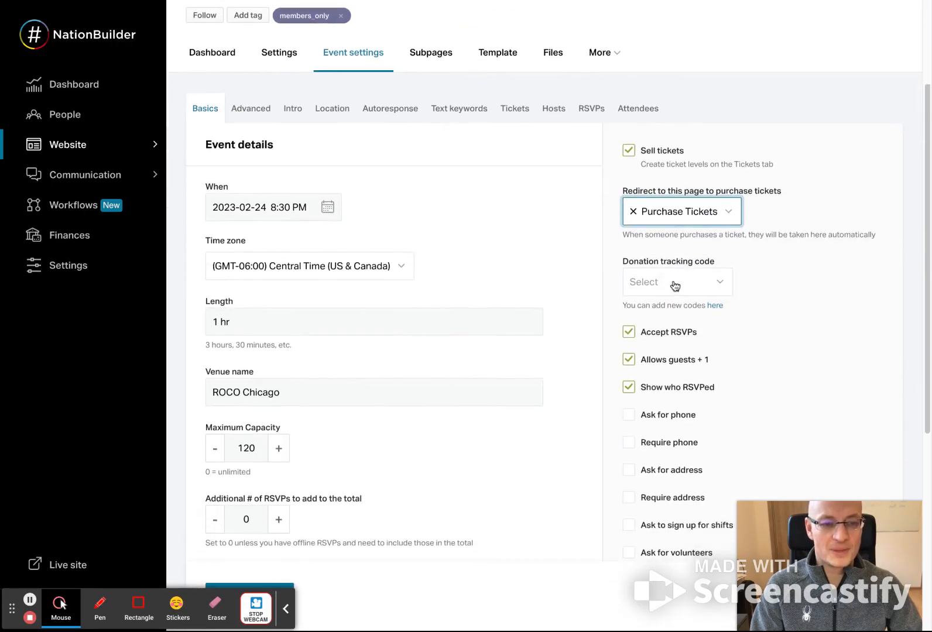
{"action": "left_click", "coordinate": [674, 285]}
{"action": "type", "text": "tracking_"}
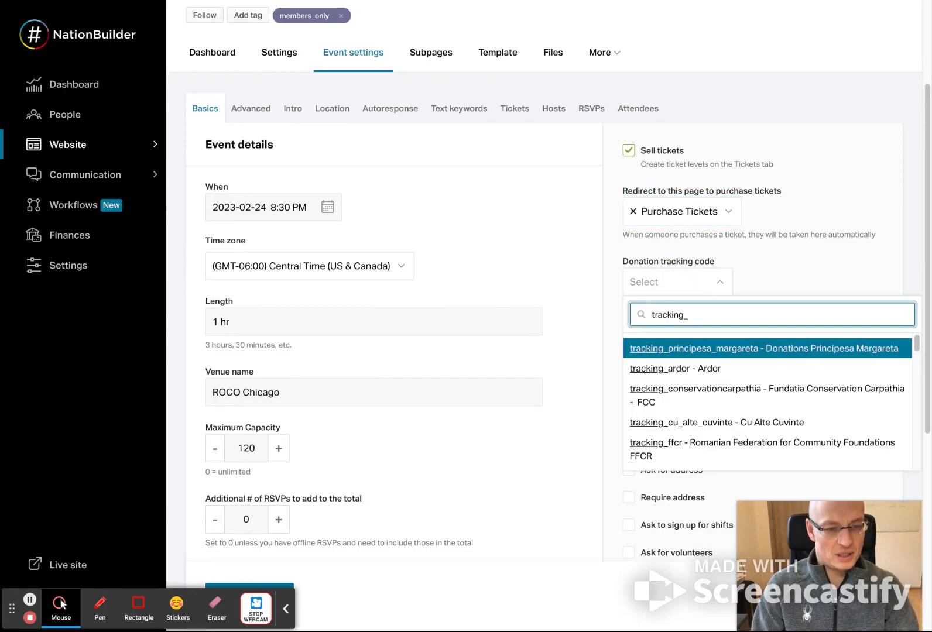
{"action": "type", "text": "tick"}
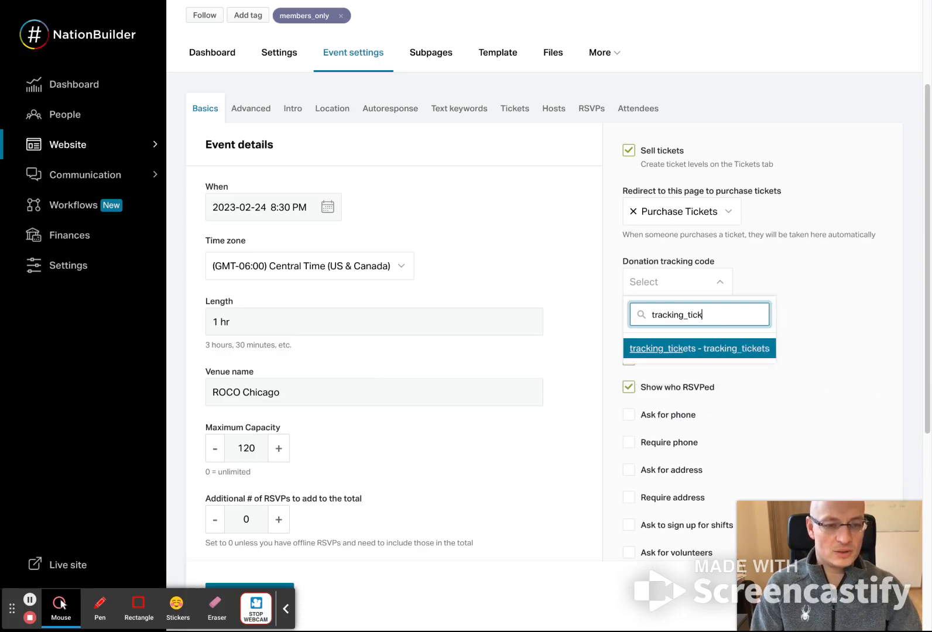
{"action": "left_click", "coordinate": [670, 347]}
- Review the donation tracking code and Accept RSVPs settings, and switch Allows guests + 1 off and back on
{"action": "scroll", "coordinate": [614, 414], "scroll_direction": "down", "scroll_amount": 5}
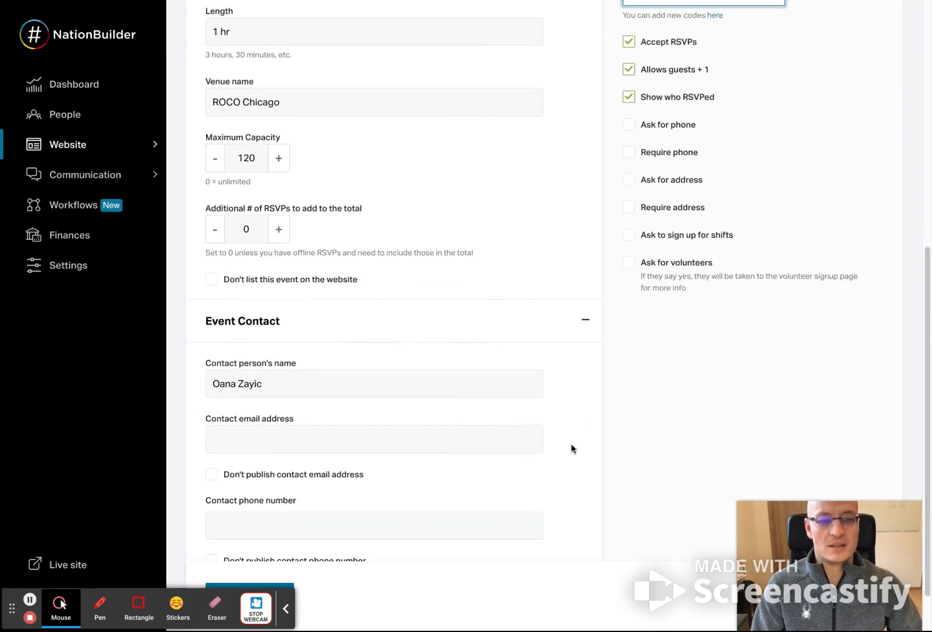
{"action": "scroll", "coordinate": [695, 280], "scroll_direction": "up", "scroll_amount": 4}
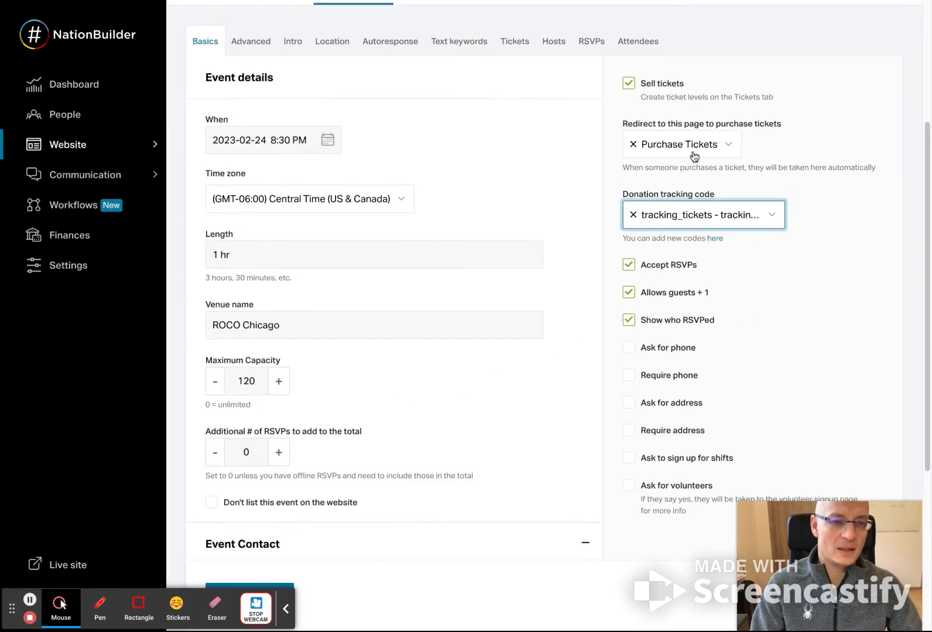
{"action": "mouse_move", "coordinate": [633, 193]}
{"action": "left_mouse_down"}
{"action": "mouse_move", "coordinate": [719, 195]}
{"action": "mouse_move", "coordinate": [620, 194]}
{"action": "left_mouse_up"}
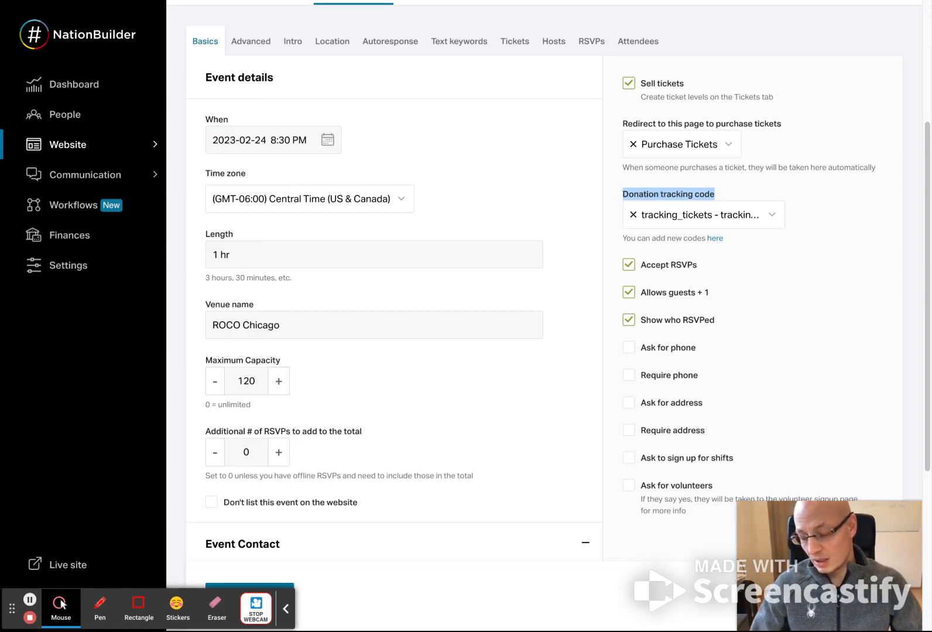
{"action": "left_click", "coordinate": [725, 193]}
{"action": "left_click_drag", "start_coordinate": [719, 194], "coordinate": [629, 194]}
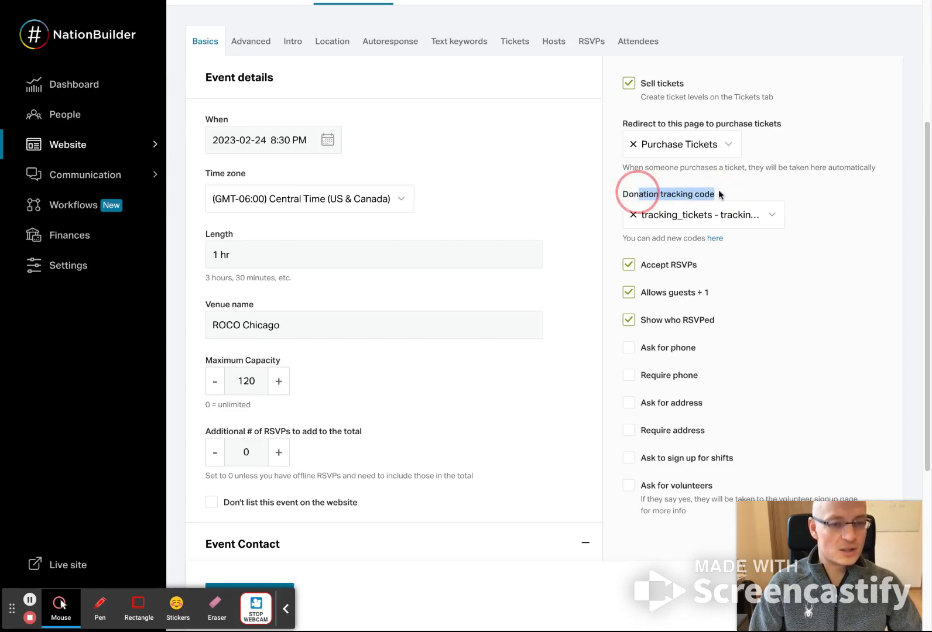
{"action": "left_click", "coordinate": [682, 196]}
{"action": "left_click_drag", "start_coordinate": [715, 196], "coordinate": [614, 200]}
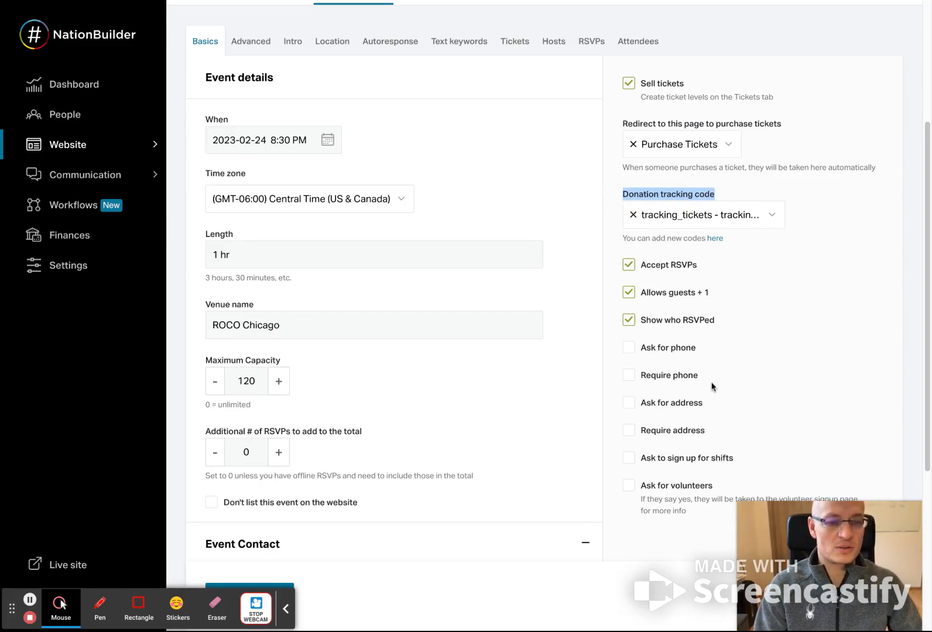
{"action": "left_click_drag", "start_coordinate": [735, 264], "coordinate": [640, 265]}
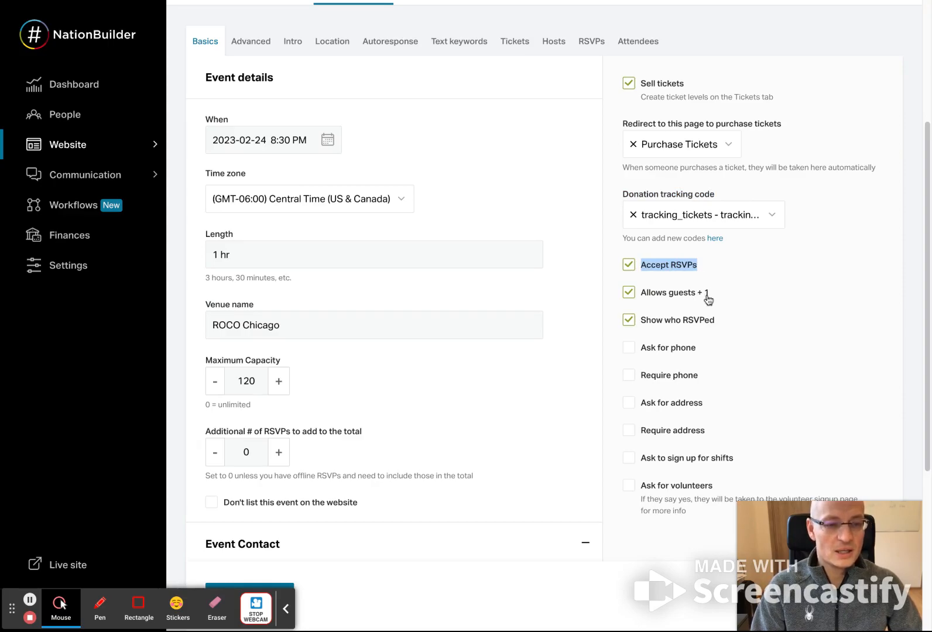
{"action": "left_click", "coordinate": [630, 295]}
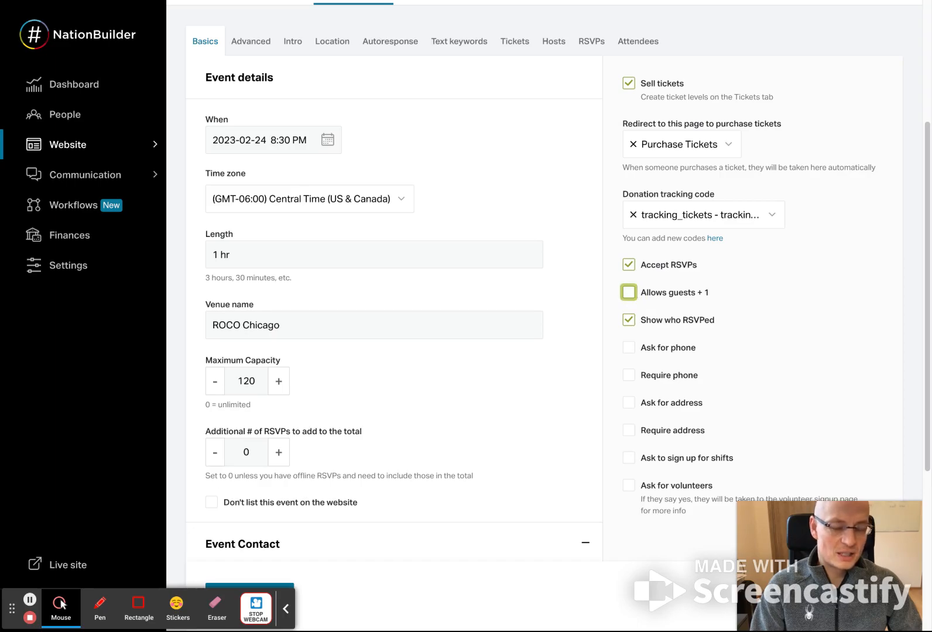
{"action": "left_click", "coordinate": [630, 292]}
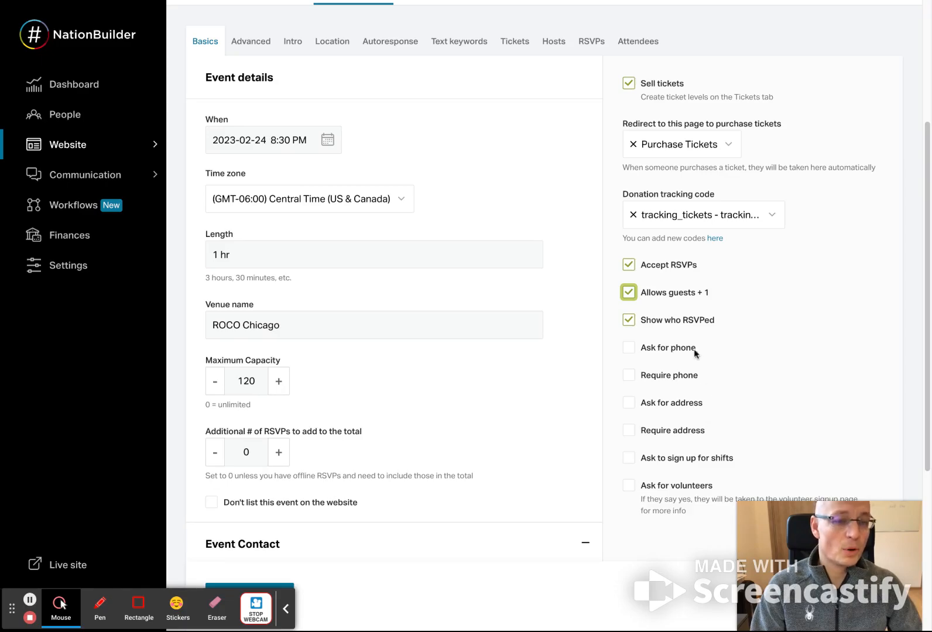
- Have the RSVP form ask for phone and address, and save the event settings
{"action": "left_click", "coordinate": [630, 348]}
{"action": "left_click", "coordinate": [630, 406]}
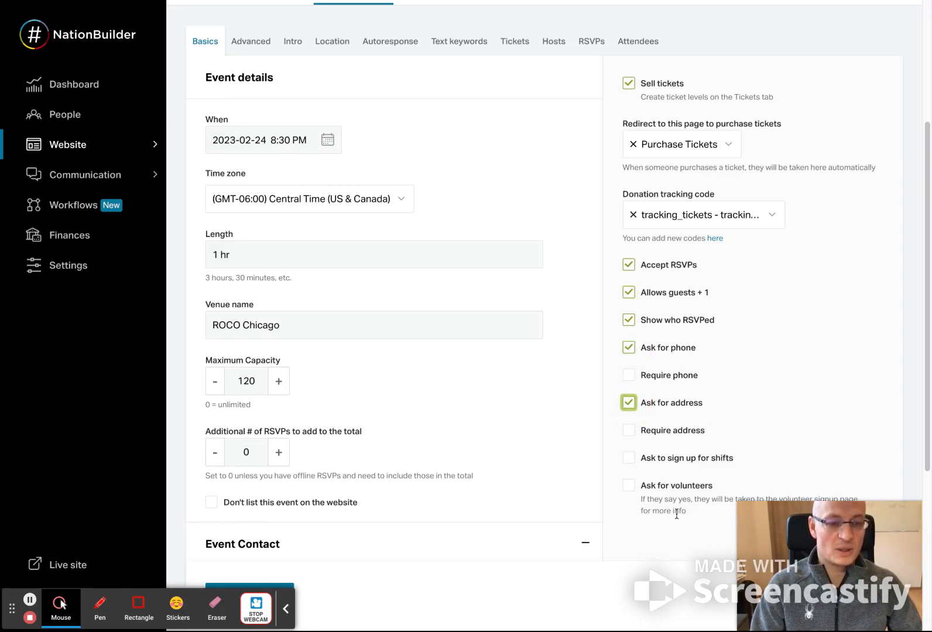
{"action": "scroll", "coordinate": [685, 503], "scroll_direction": "down", "scroll_amount": 4}
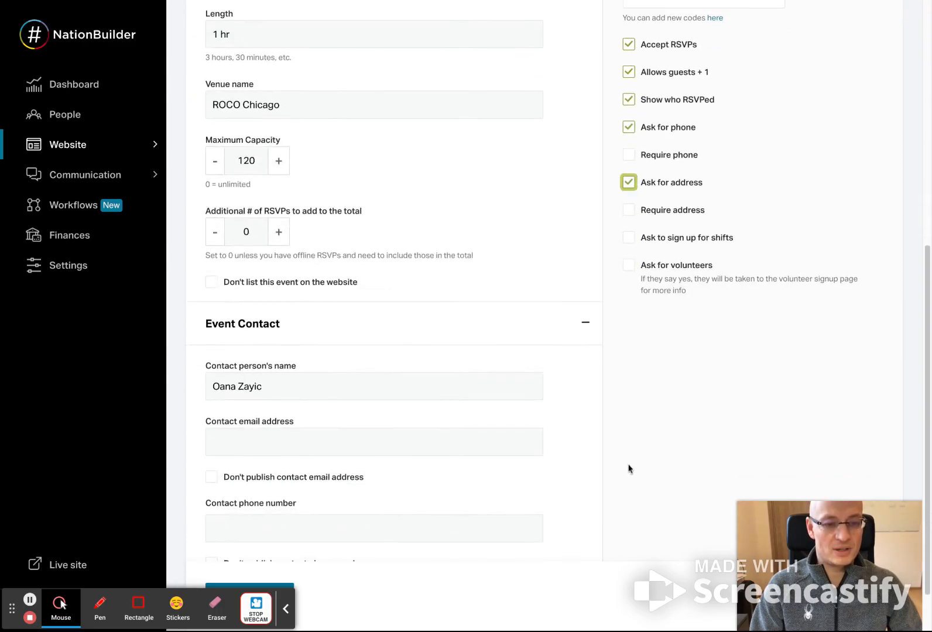
{"action": "scroll", "coordinate": [664, 400], "scroll_direction": "down", "scroll_amount": 1}
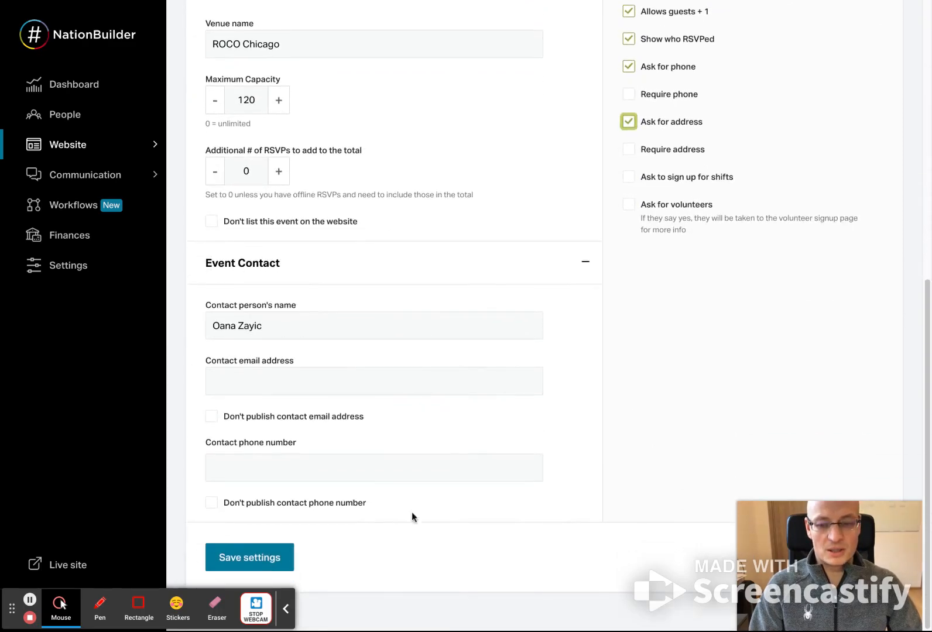
{"action": "left_click", "coordinate": [276, 556]}
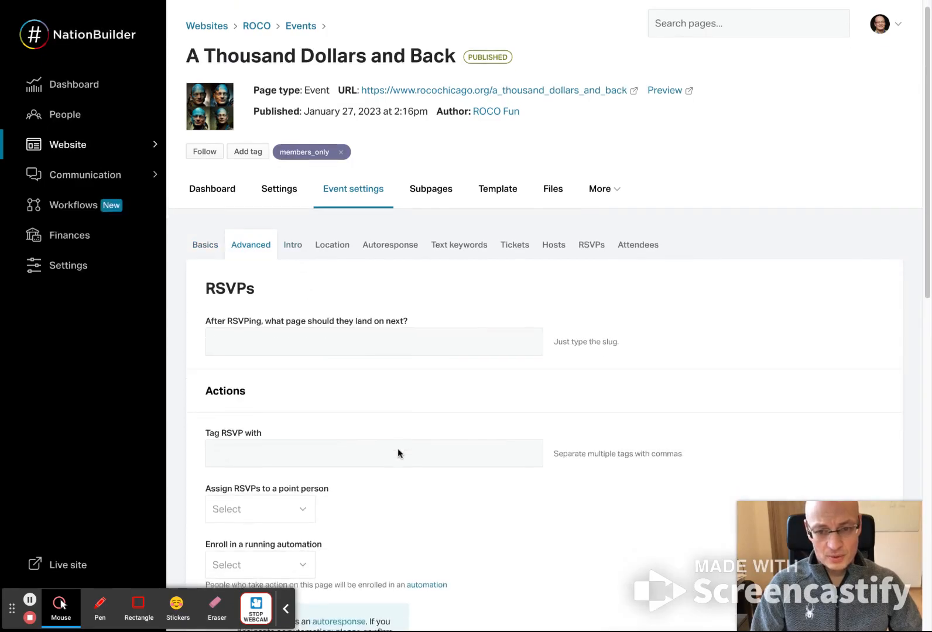
- Set thank_you_for_your_purchase as the page people land on after RSVPing
{"action": "scroll", "coordinate": [397, 448], "scroll_direction": "down", "scroll_amount": 3}
{"action": "left_click", "coordinate": [370, 191]}
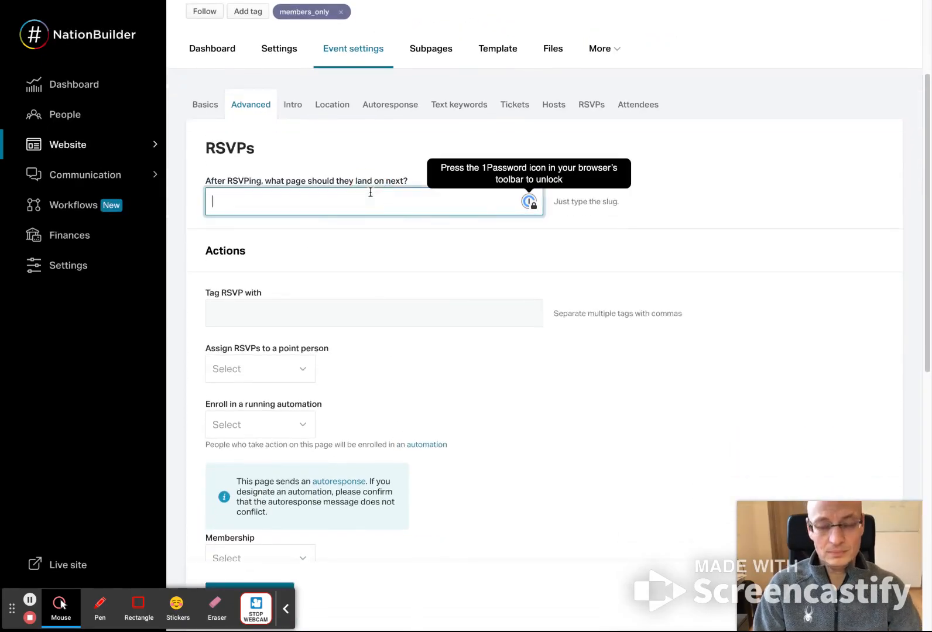
{"action": "type", "text": "thank_"}
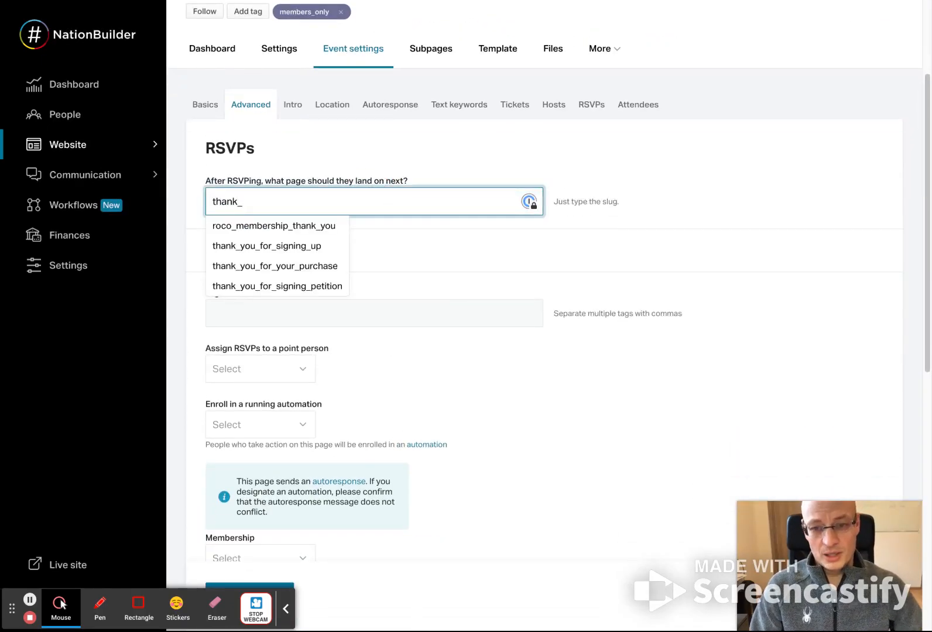
{"action": "left_click", "coordinate": [305, 266]}
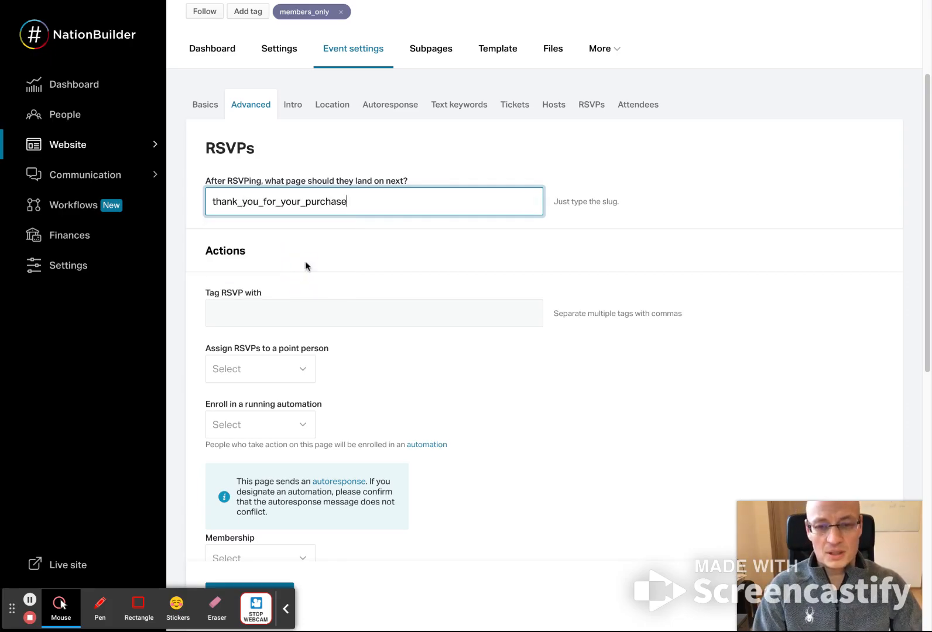
- Set the tag for RSVPs to rsvp_thousand_dollars_202202
{"action": "left_click", "coordinate": [308, 313]}
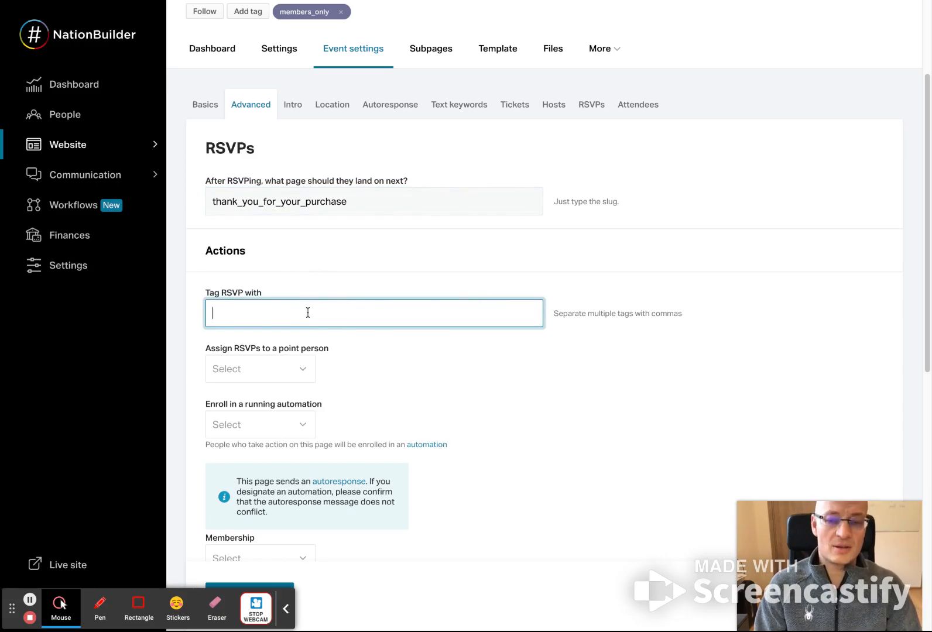
{"action": "type", "text": "rsvp_"}
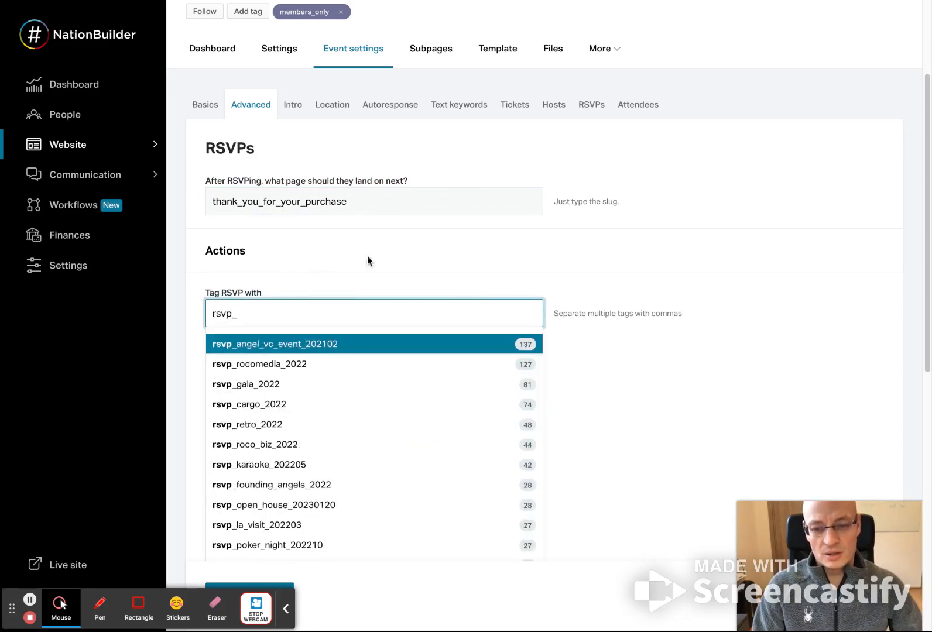
{"action": "scroll", "coordinate": [325, 448], "scroll_direction": "down", "scroll_amount": 8}
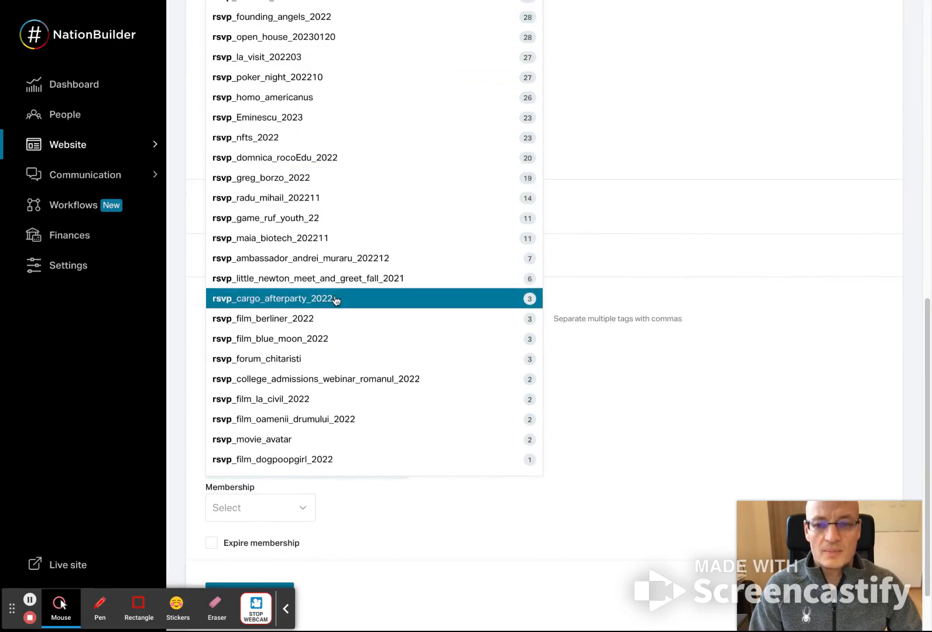
{"action": "scroll", "coordinate": [338, 296], "scroll_direction": "up", "scroll_amount": 7}
{"action": "left_click", "coordinate": [314, 252]}
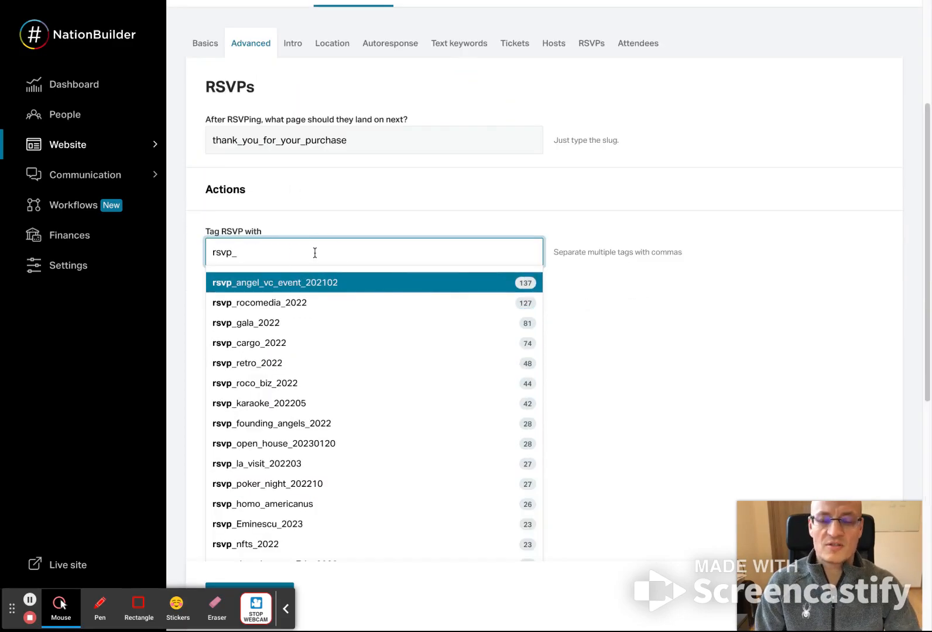
{"action": "type", "text": "_th"}
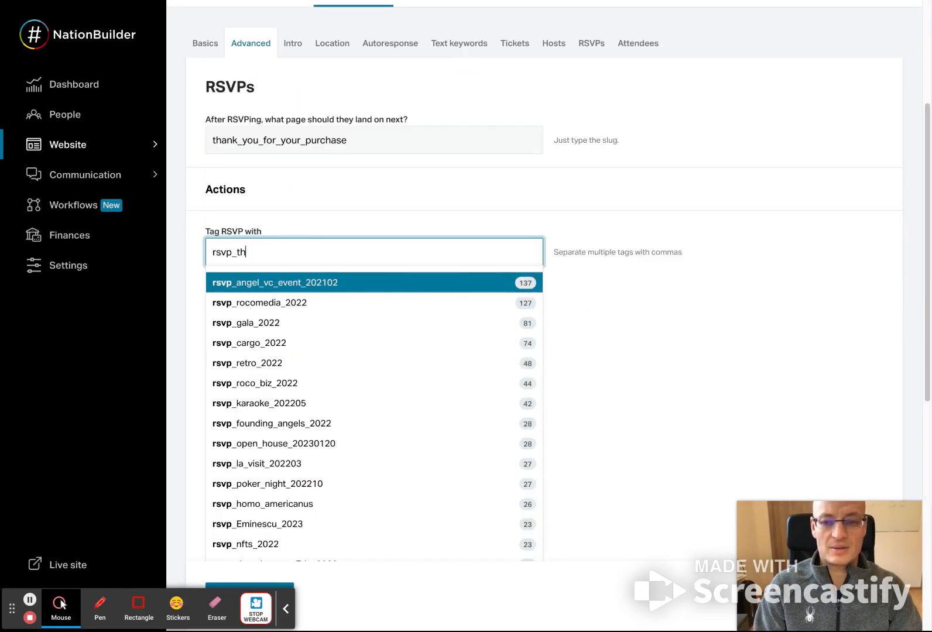
{"action": "type", "text": "ouda"}
{"action": "type", "text": "nd_dollars_"}
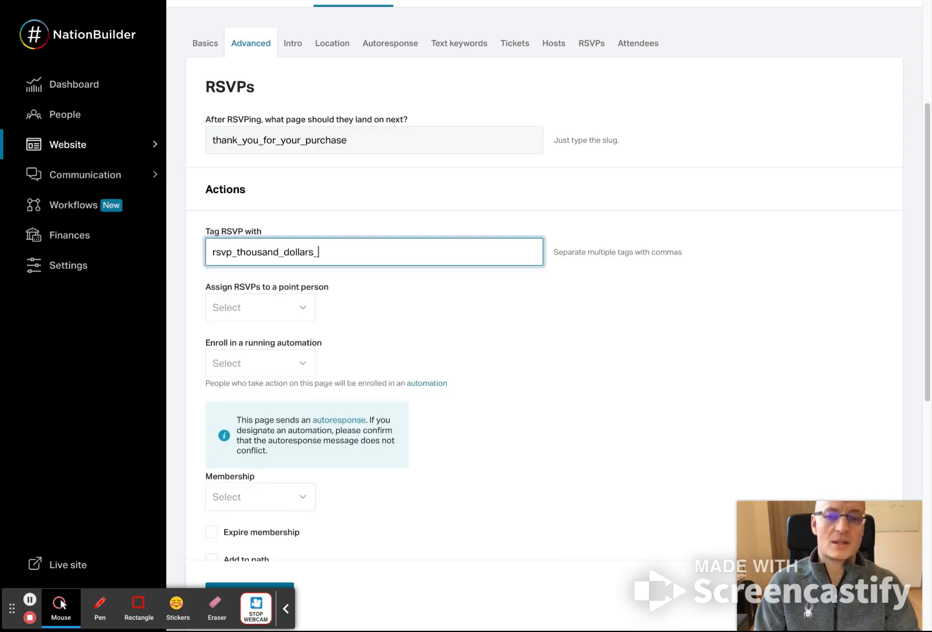
{"action": "type", "text": "20220"}
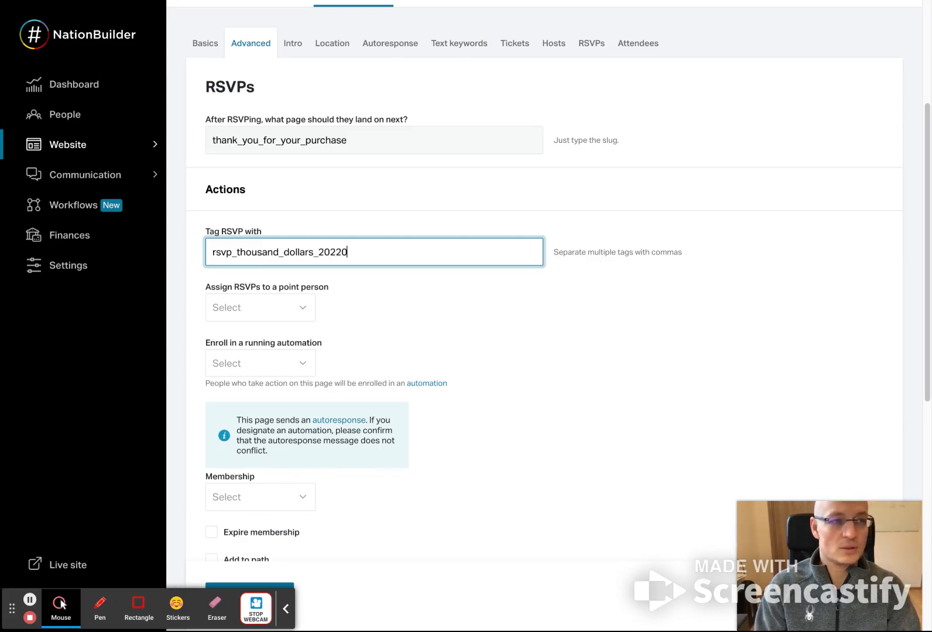
{"action": "type", "text": "1"}
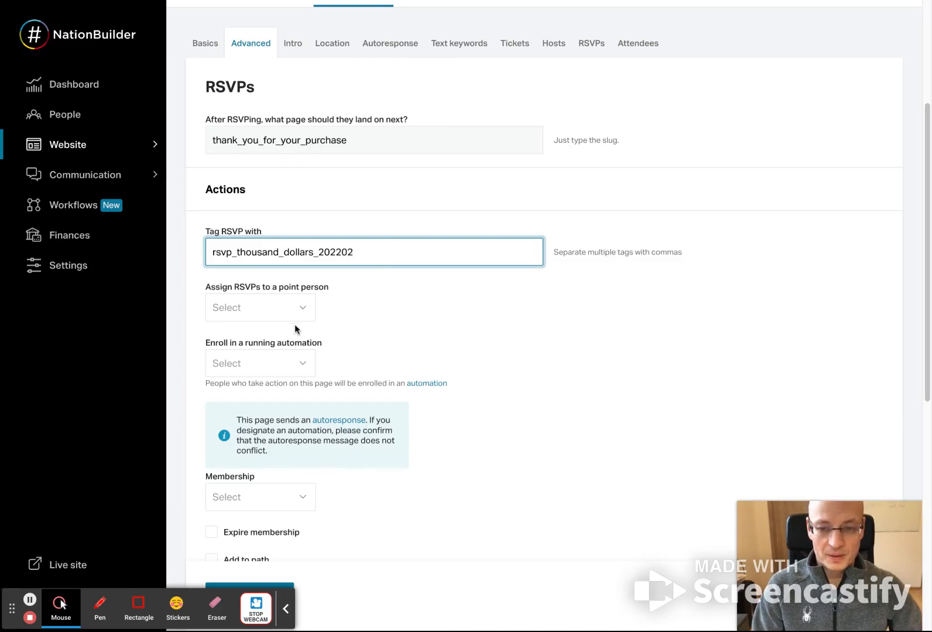
{"action": "scroll", "coordinate": [386, 324], "scroll_direction": "down", "scroll_amount": 1}
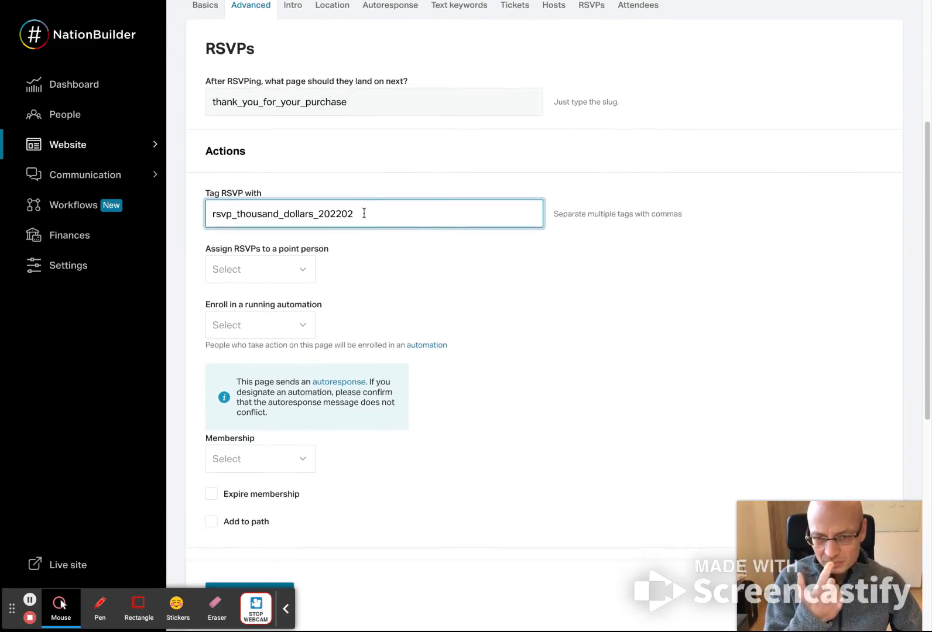
{"action": "key", "text": "shift+Left"}
{"action": "key", "text": "shift+Left"}
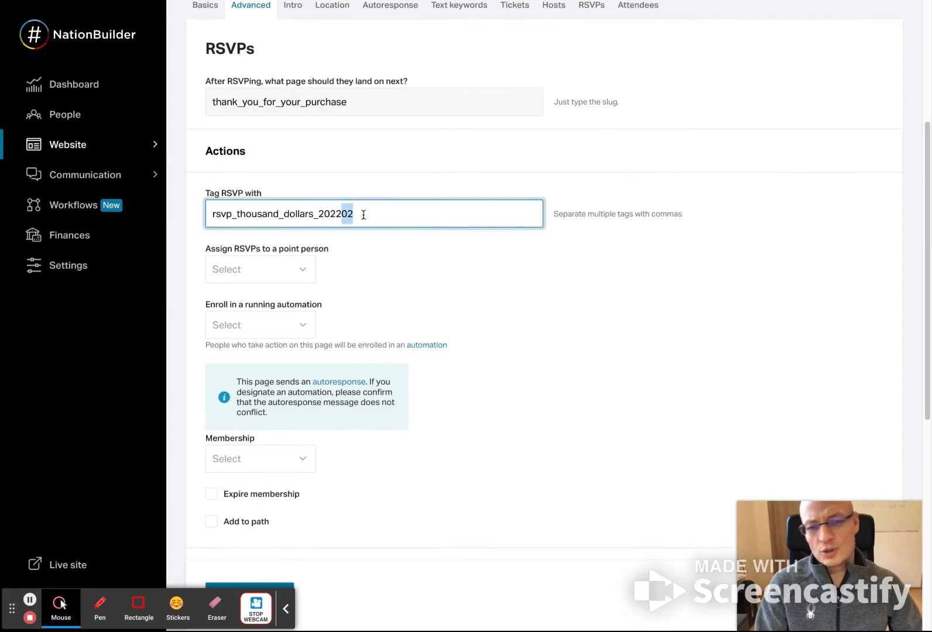
{"action": "key", "text": "Right"}
{"action": "double_click", "coordinate": [340, 213]}
{"action": "left_click", "coordinate": [373, 218]}
{"action": "left_click_drag", "start_coordinate": [238, 214], "coordinate": [312, 214]}
{"action": "left_click", "coordinate": [385, 213]}
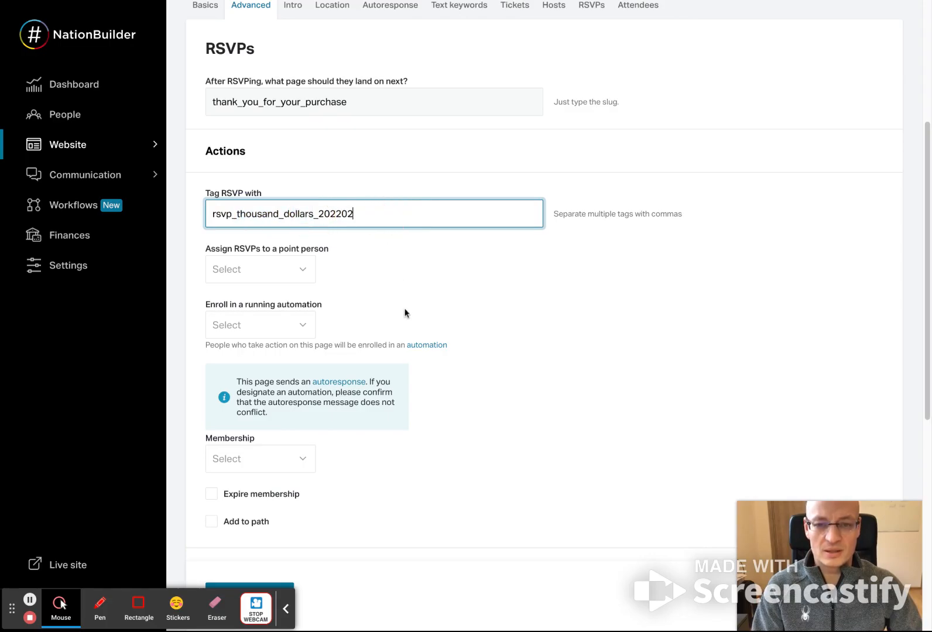
- Reuse the RSVP tag for attendees as attendee_thousand_dollars_202202, and save the event settings
{"action": "scroll", "coordinate": [380, 302], "scroll_direction": "down", "scroll_amount": 1}
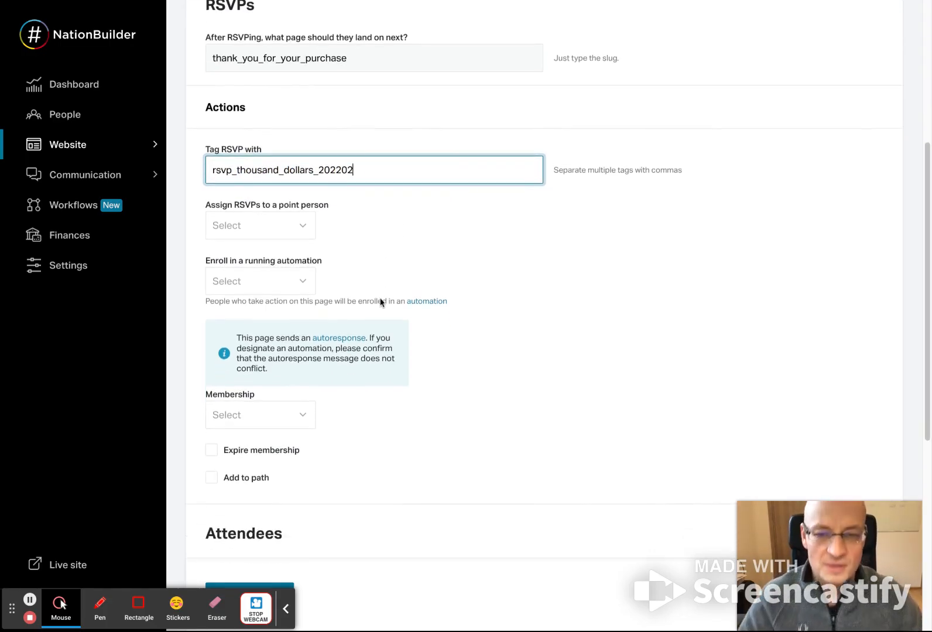
{"action": "scroll", "coordinate": [376, 316], "scroll_direction": "down", "scroll_amount": 1}
{"action": "left_click_drag", "start_coordinate": [370, 99], "coordinate": [195, 101]}
{"action": "key", "text": "ctrl+c"}
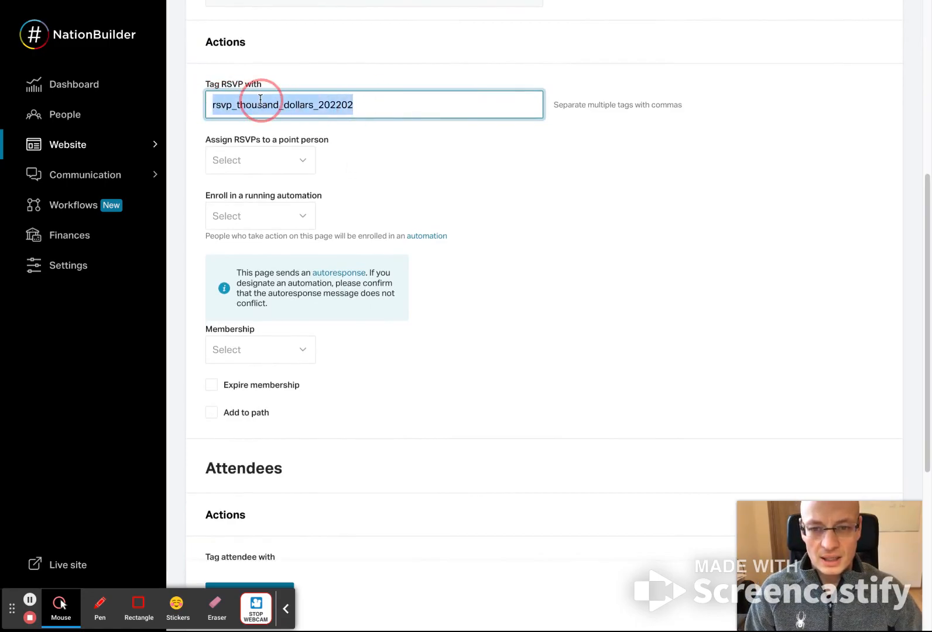
{"action": "scroll", "coordinate": [382, 367], "scroll_direction": "down", "scroll_amount": 5}
{"action": "left_click", "coordinate": [290, 305]}
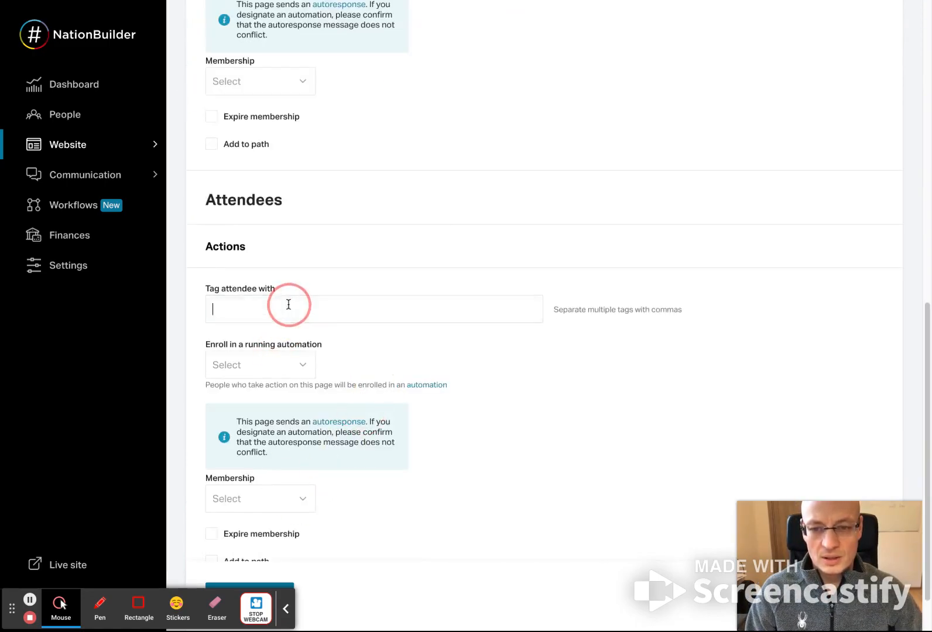
{"action": "key", "text": "ctrl+v"}
{"action": "left_click_drag", "start_coordinate": [229, 311], "coordinate": [170, 307]}
{"action": "type", "text": "attendee"}
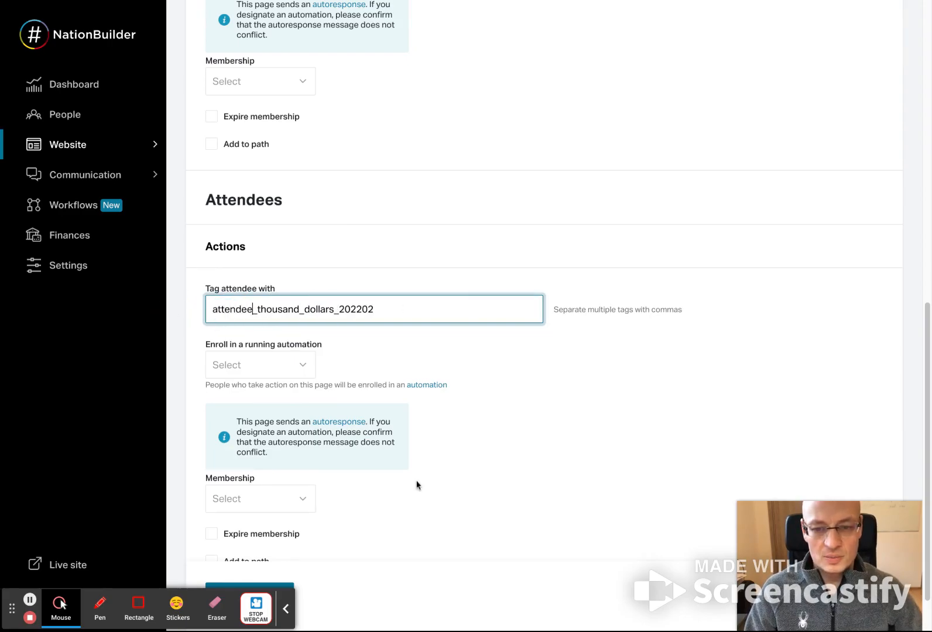
{"action": "scroll", "coordinate": [352, 503], "scroll_direction": "down", "scroll_amount": 1}
{"action": "left_click", "coordinate": [264, 557]}
{"action": "scroll", "coordinate": [440, 483], "scroll_direction": "up", "scroll_amount": 5}
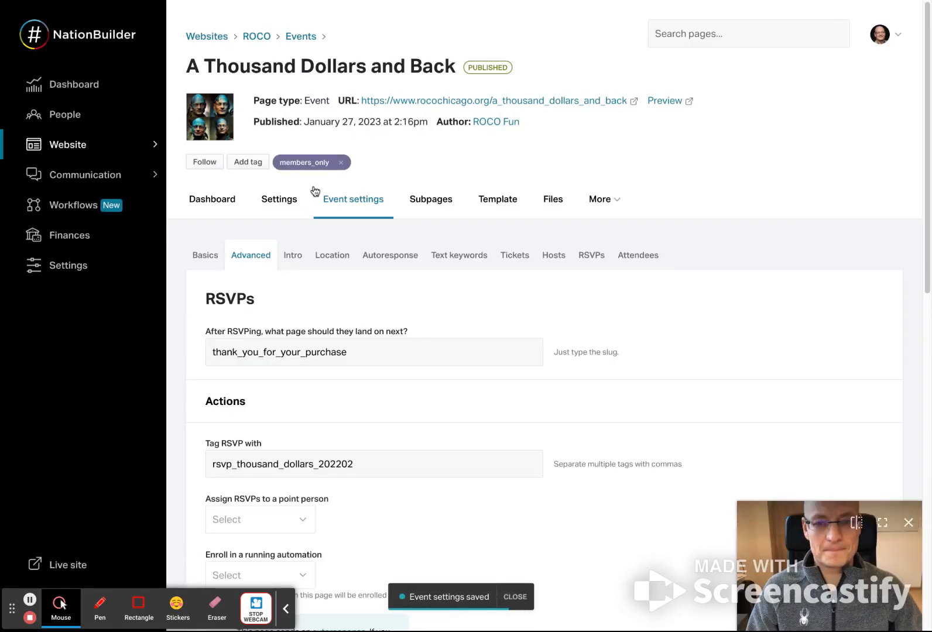
- Correct the year in the RSVP and attendee tags to 2023, as in rsvp_thousand_dollars_202302, and save the event settings
{"action": "left_click", "coordinate": [374, 463]}
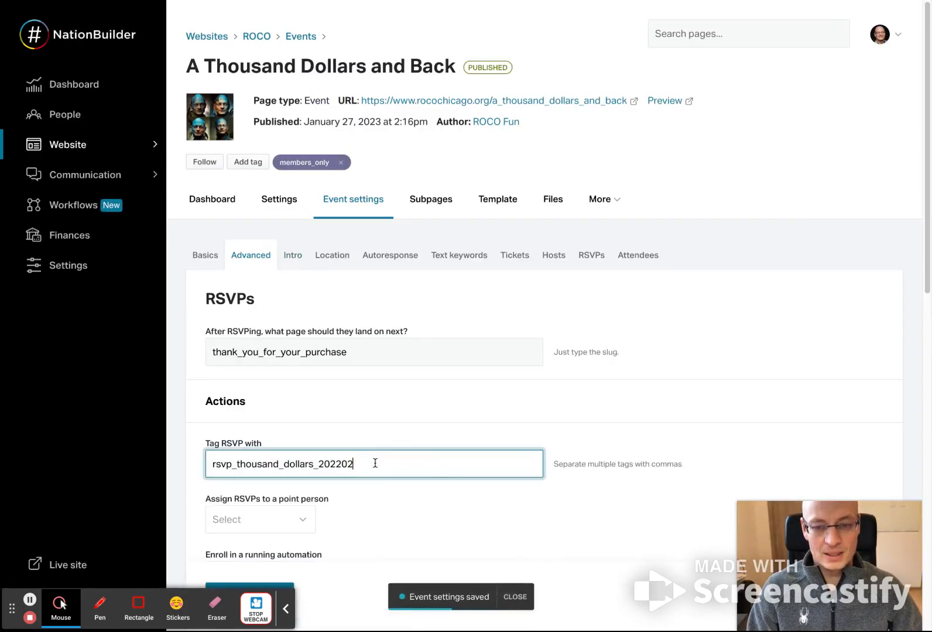
{"action": "scroll", "coordinate": [374, 463], "scroll_direction": "down", "scroll_amount": 5}
{"action": "scroll", "coordinate": [354, 519], "scroll_direction": "down", "scroll_amount": 4}
{"action": "left_click", "coordinate": [350, 252]}
{"action": "key", "text": "BackSpace"}
{"action": "type", "text": "3"}
{"action": "left_click", "coordinate": [280, 553]}
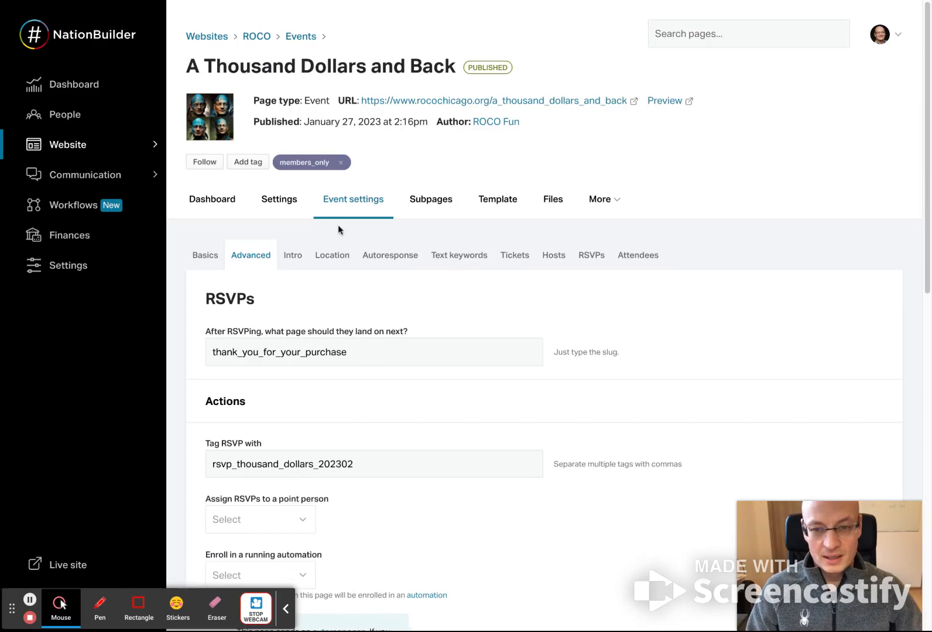
- Review the event's intro headline and intro text
{"action": "left_click", "coordinate": [295, 258]}
{"action": "scroll", "coordinate": [486, 468], "scroll_direction": "down", "scroll_amount": 3}
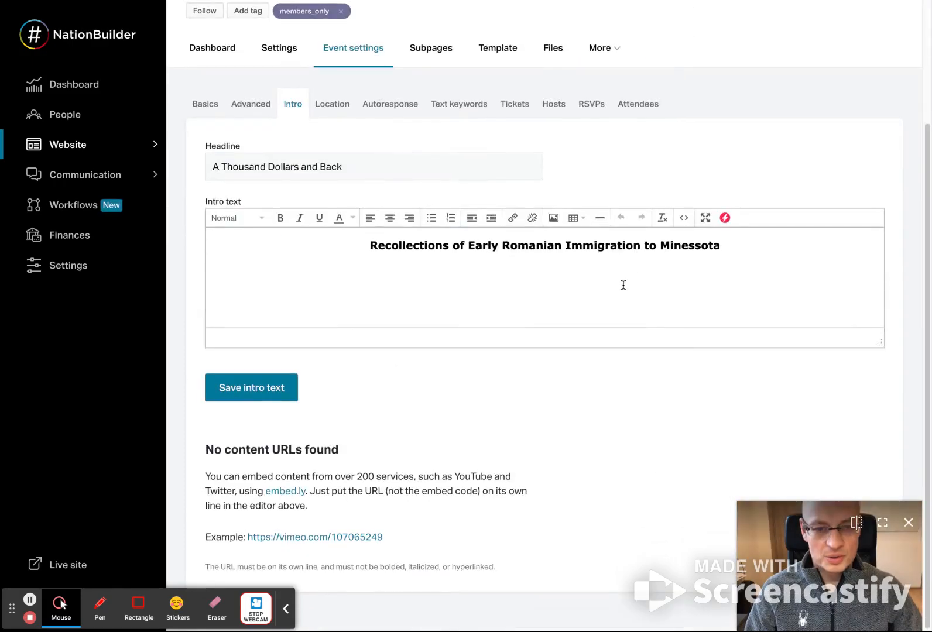
{"action": "left_click_drag", "start_coordinate": [738, 250], "coordinate": [317, 250]}
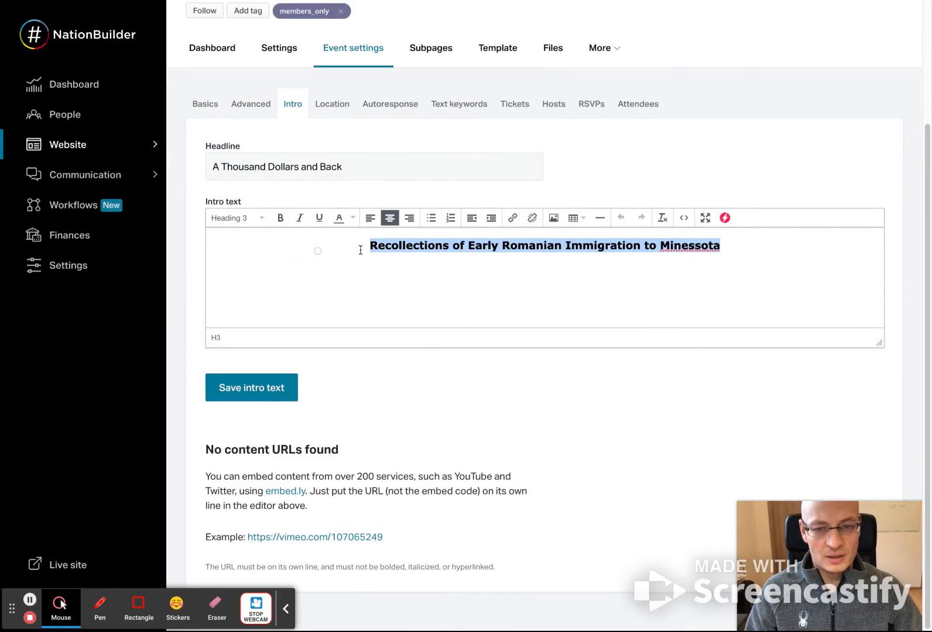
- Check the venue name and address of the event location, and save the location
{"action": "left_click", "coordinate": [333, 106]}
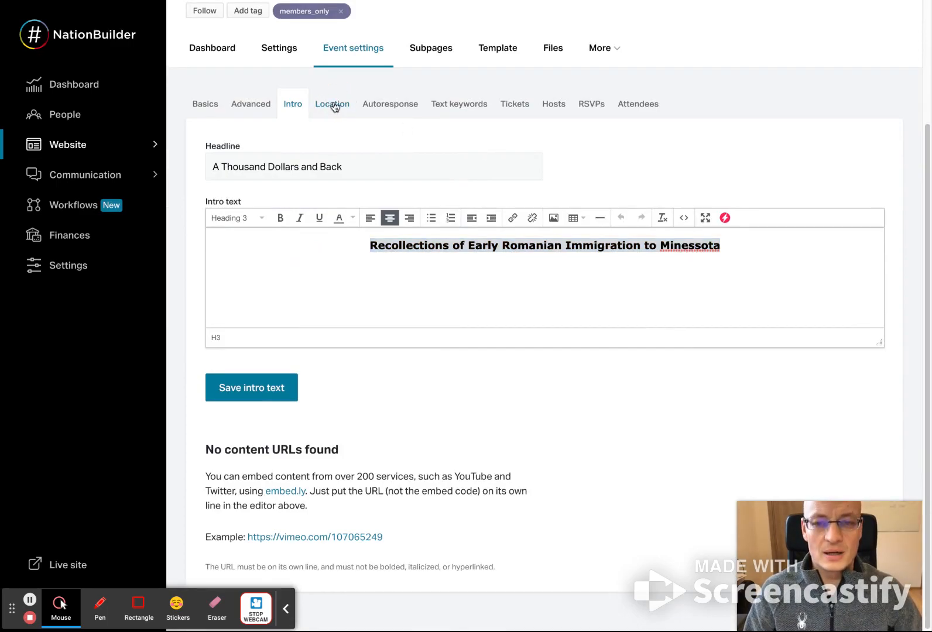
{"action": "scroll", "coordinate": [402, 293], "scroll_direction": "down", "scroll_amount": 4}
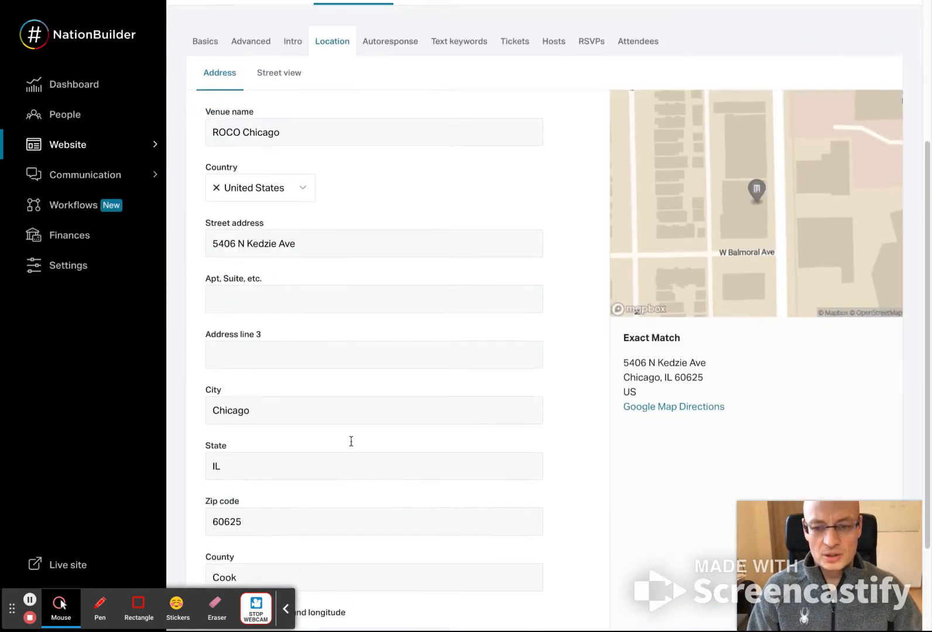
{"action": "triple_click", "coordinate": [316, 242]}
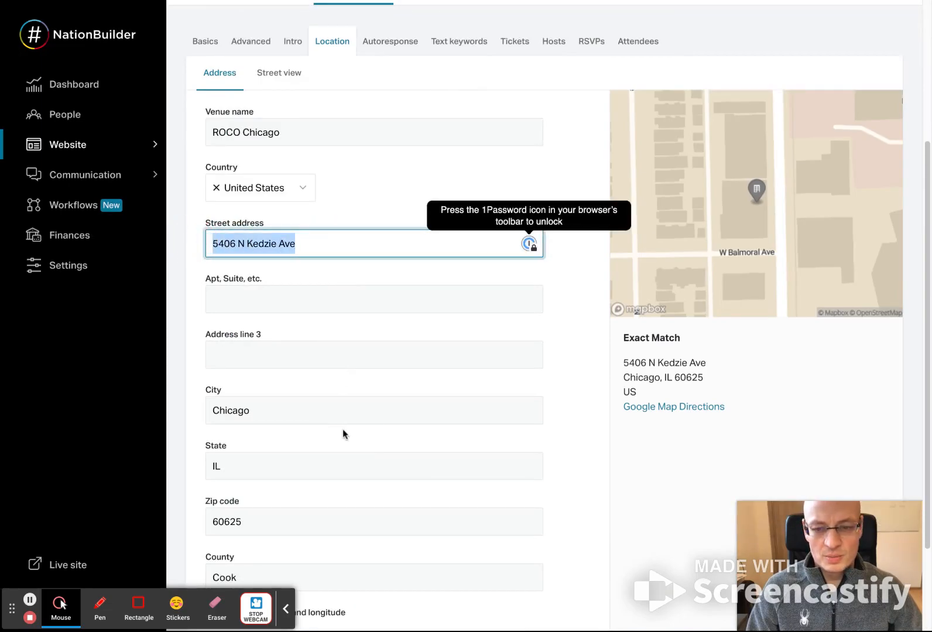
{"action": "scroll", "coordinate": [343, 432], "scroll_direction": "down", "scroll_amount": 2}
{"action": "left_click", "coordinate": [241, 560]}
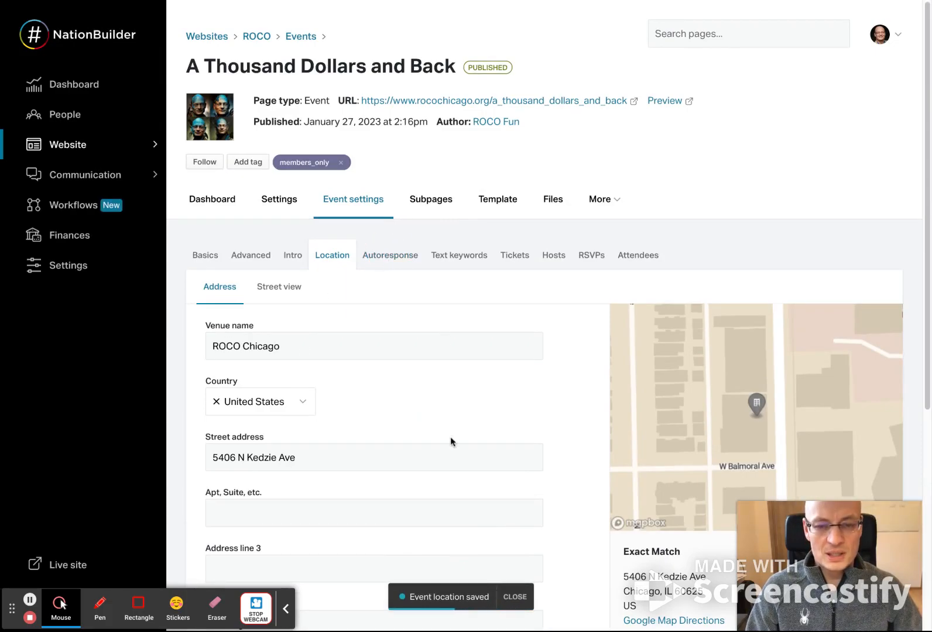
- Review the autoresponse email sent to people who RSVP, including its broadcaster, subject and body
{"action": "left_click", "coordinate": [393, 256]}
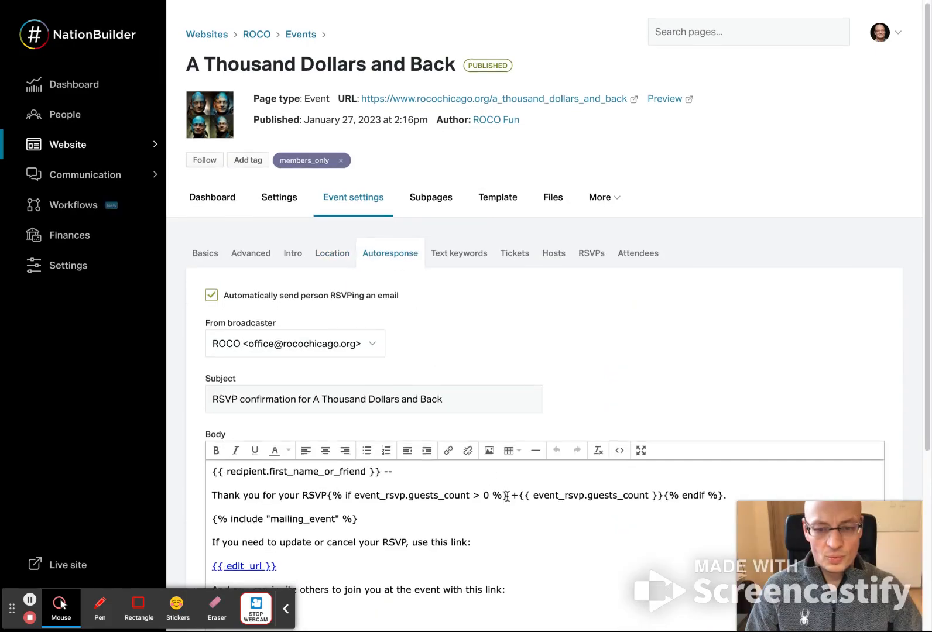
{"action": "scroll", "coordinate": [506, 495], "scroll_direction": "down", "scroll_amount": 2}
{"action": "scroll", "coordinate": [447, 445], "scroll_direction": "down", "scroll_amount": 2}
{"action": "scroll", "coordinate": [448, 448], "scroll_direction": "up", "scroll_amount": 2}
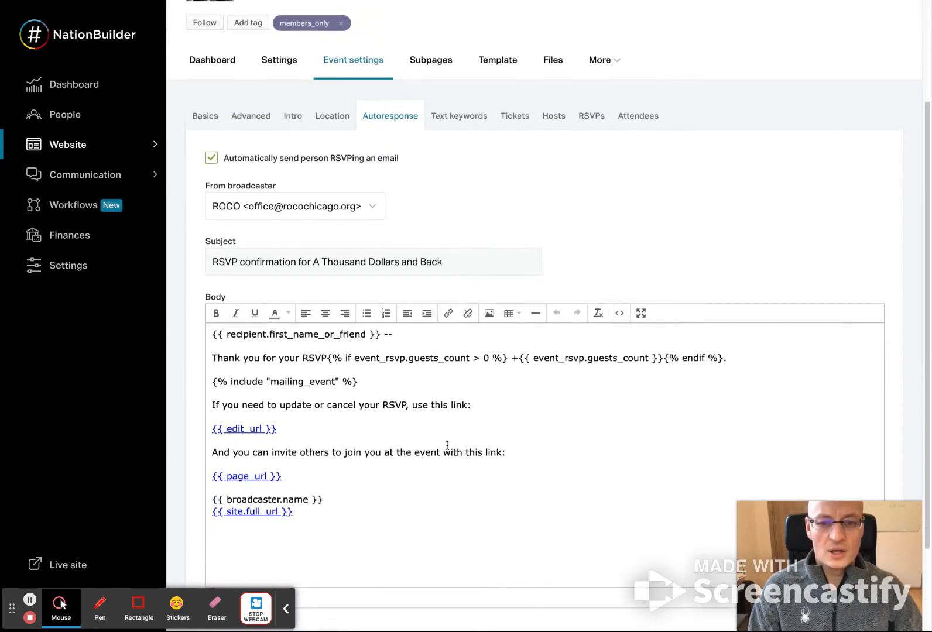
- Correct the spelling of the state in the intro text heading to Minnesota
{"action": "left_click", "coordinate": [296, 119]}
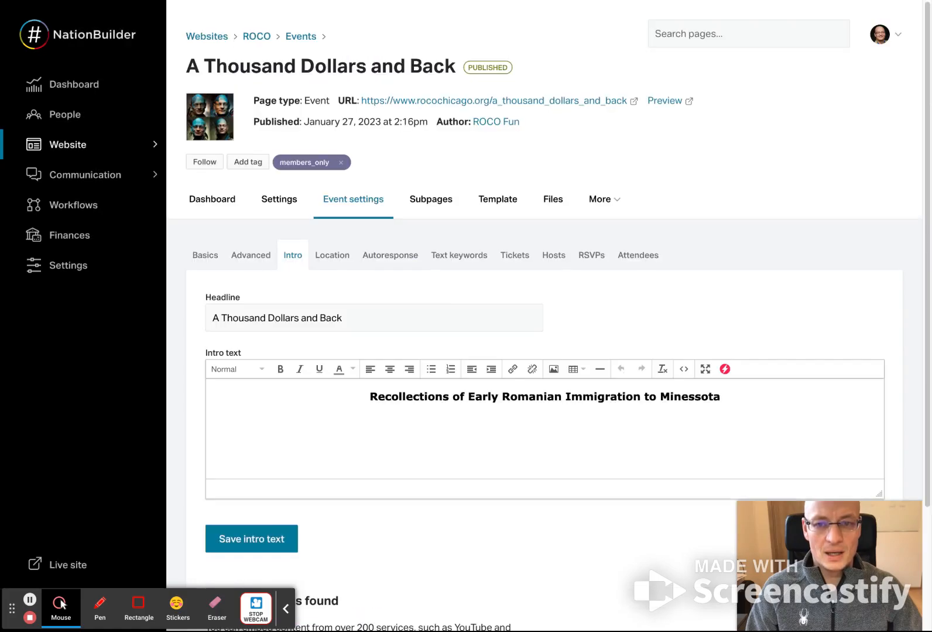
{"action": "scroll", "coordinate": [381, 277], "scroll_direction": "down", "scroll_amount": 2}
{"action": "left_click_drag", "start_coordinate": [364, 248], "coordinate": [524, 346]}
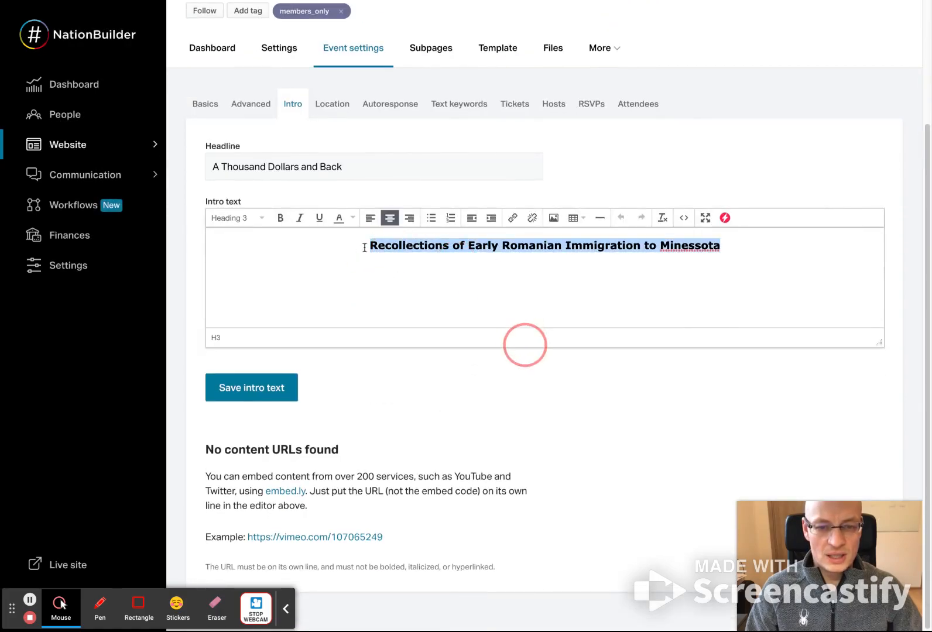
{"action": "left_click", "coordinate": [511, 271]}
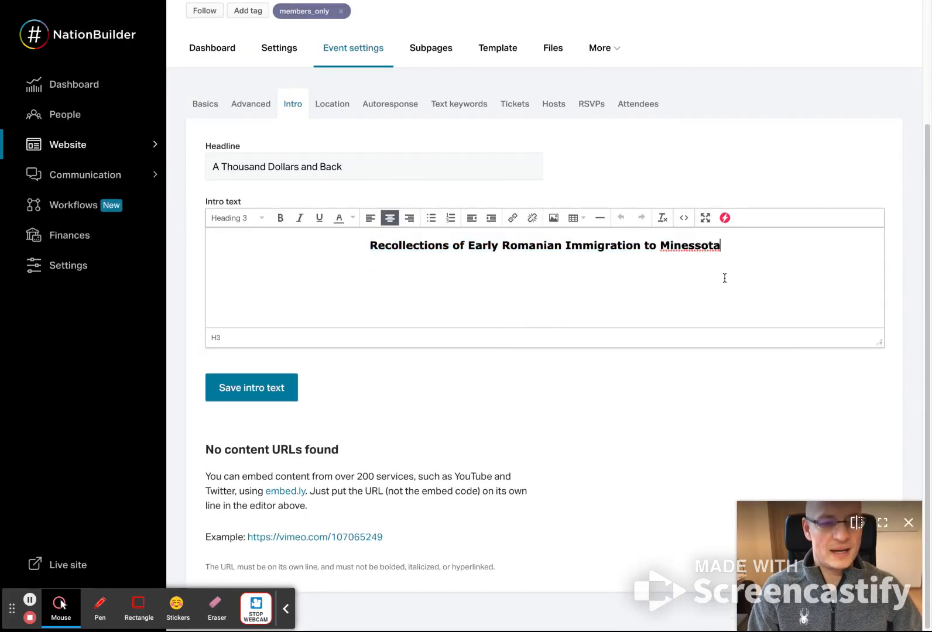
{"action": "key", "text": "BackSpace"}
{"action": "key", "text": "BackSpace"}
{"action": "key", "text": "BackSpace"}
{"action": "key", "text": "BackSpace"}
{"action": "key", "text": "BackSpace"}
{"action": "type", "text": "nesota"}
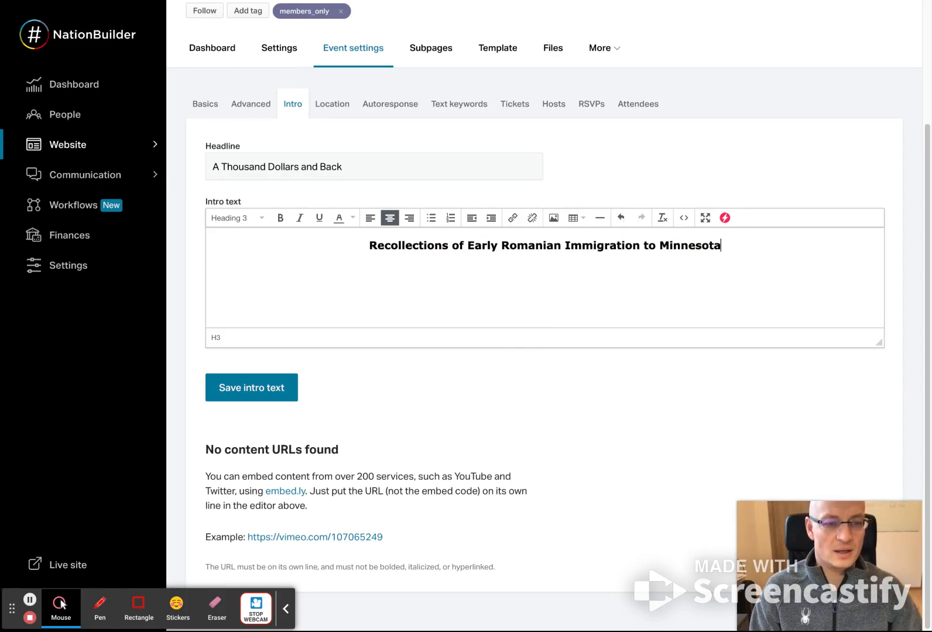
- Add the line "Parking available." as a normal paragraph below the heading in the intro text
{"action": "key", "text": "Return"}
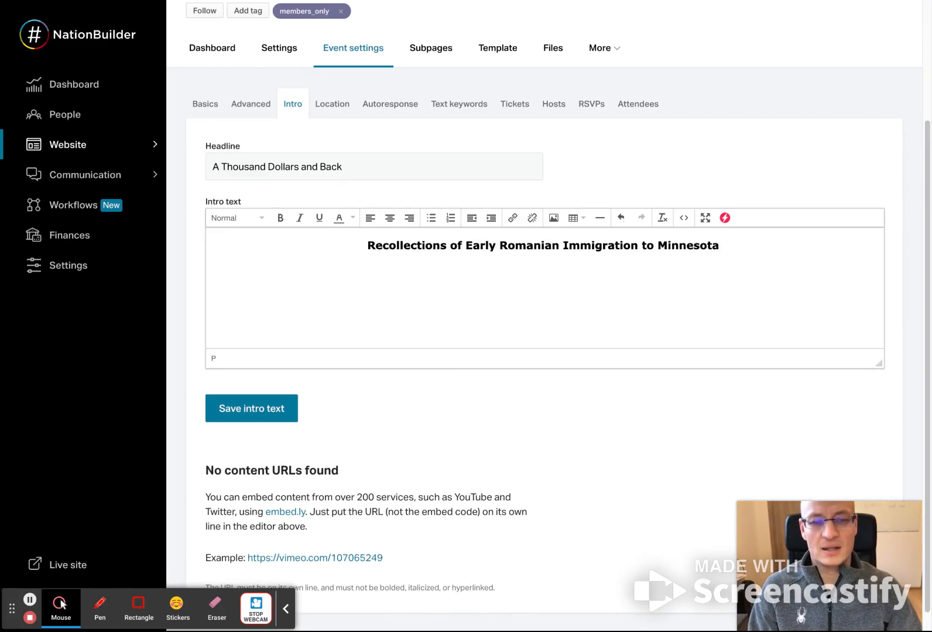
{"action": "type", "text": "Parking"}
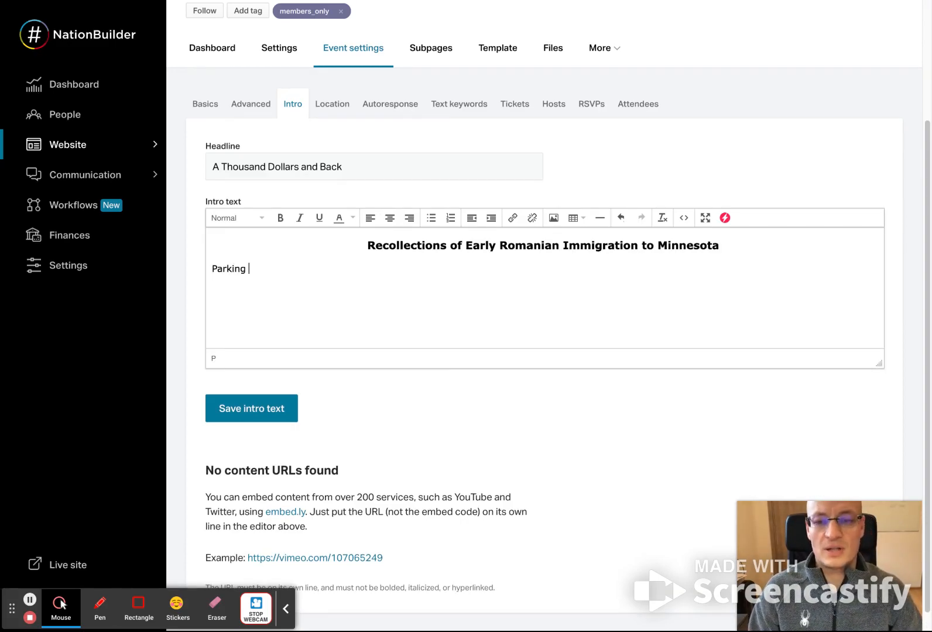
{"action": "type", "text": " available."}
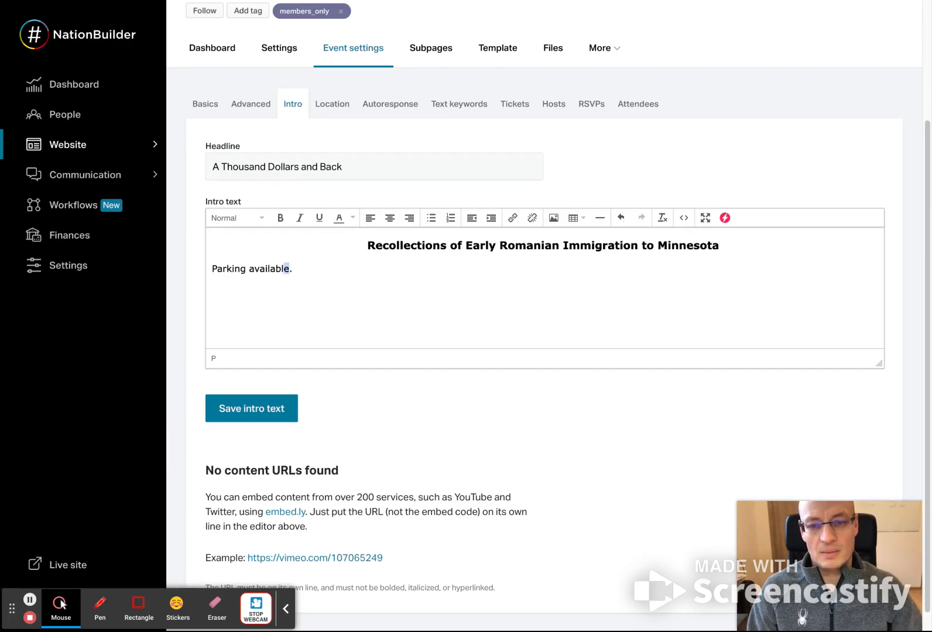
{"action": "left_click_drag", "start_coordinate": [289, 269], "coordinate": [217, 268]}
{"action": "left_click", "coordinate": [482, 285]}
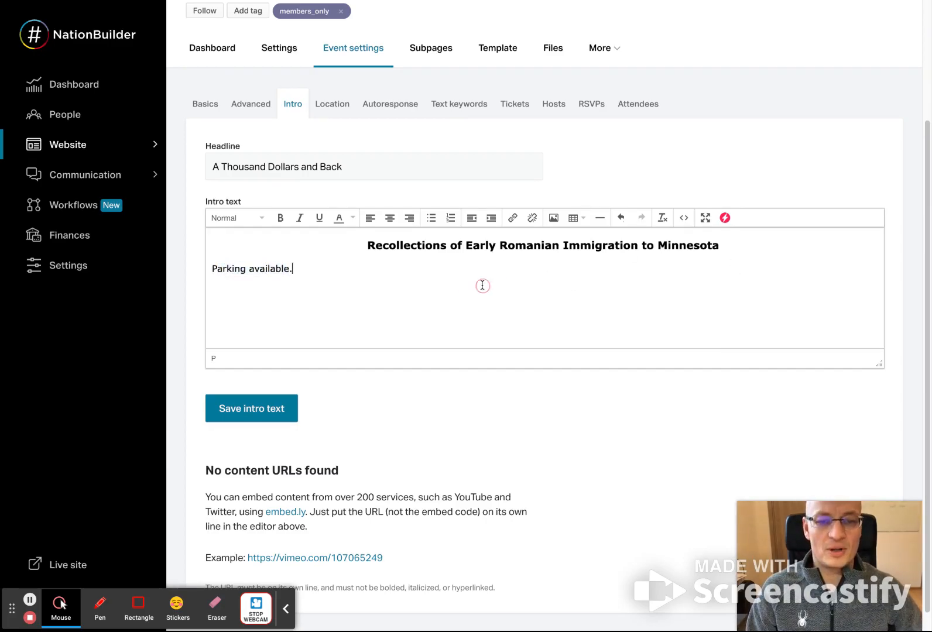
- Check the sender, subject and body of the RSVP autoresponse email once more
{"action": "left_click", "coordinate": [412, 111]}
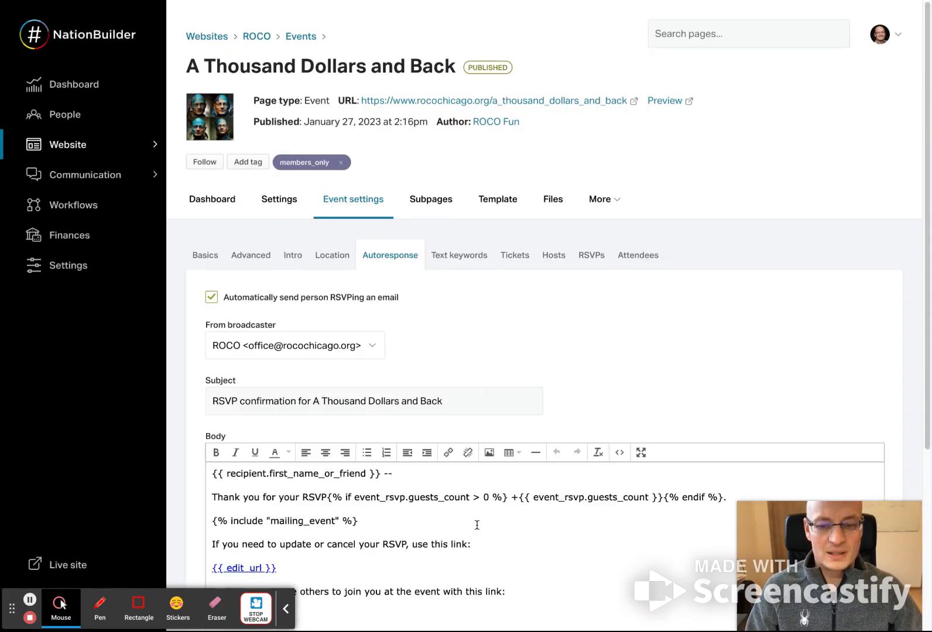
{"action": "scroll", "coordinate": [476, 524], "scroll_direction": "down", "scroll_amount": 2}
{"action": "left_click", "coordinate": [746, 403]}
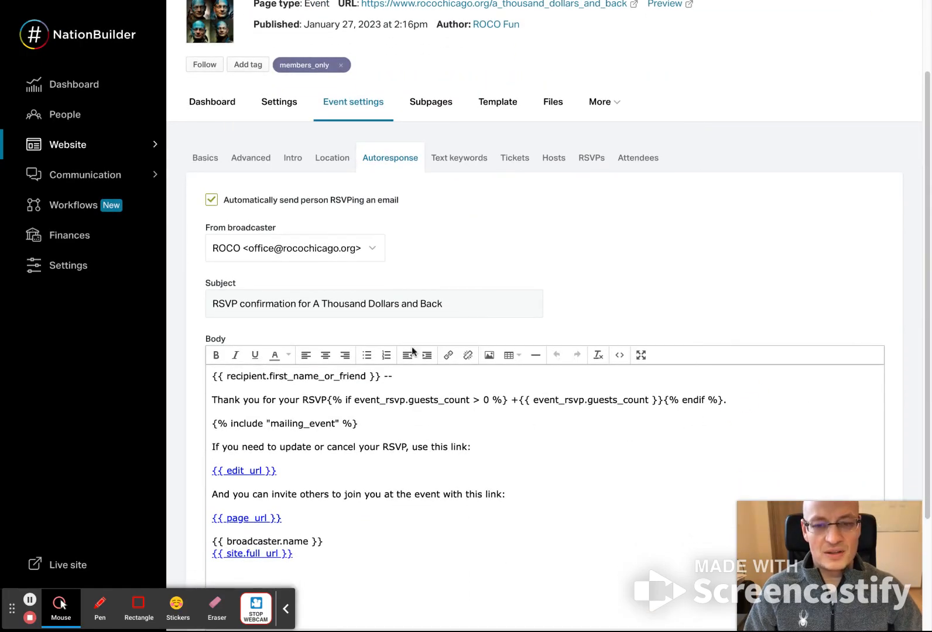
- Start a ticket level for the event named "Regular Ticket" with an amount of 20
{"action": "left_click", "coordinate": [524, 162]}
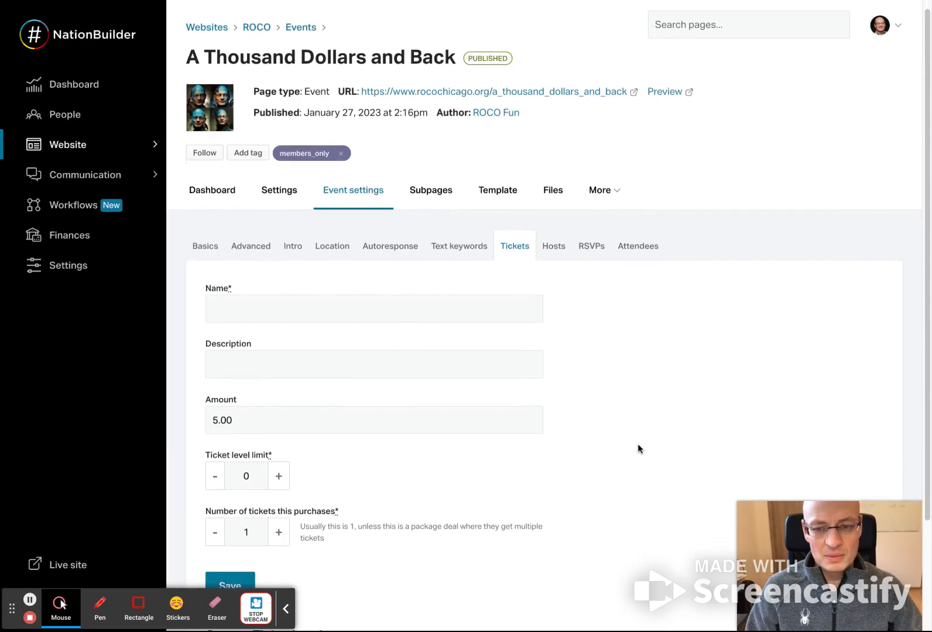
{"action": "scroll", "coordinate": [638, 449], "scroll_direction": "down", "scroll_amount": 2}
{"action": "left_click", "coordinate": [401, 219]}
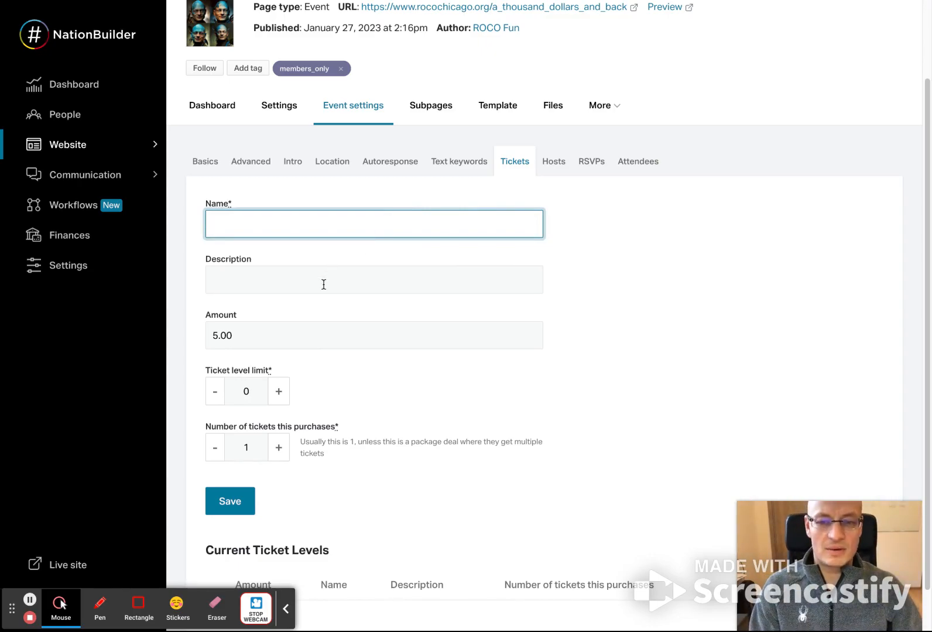
{"action": "type", "text": "Regular Te"}
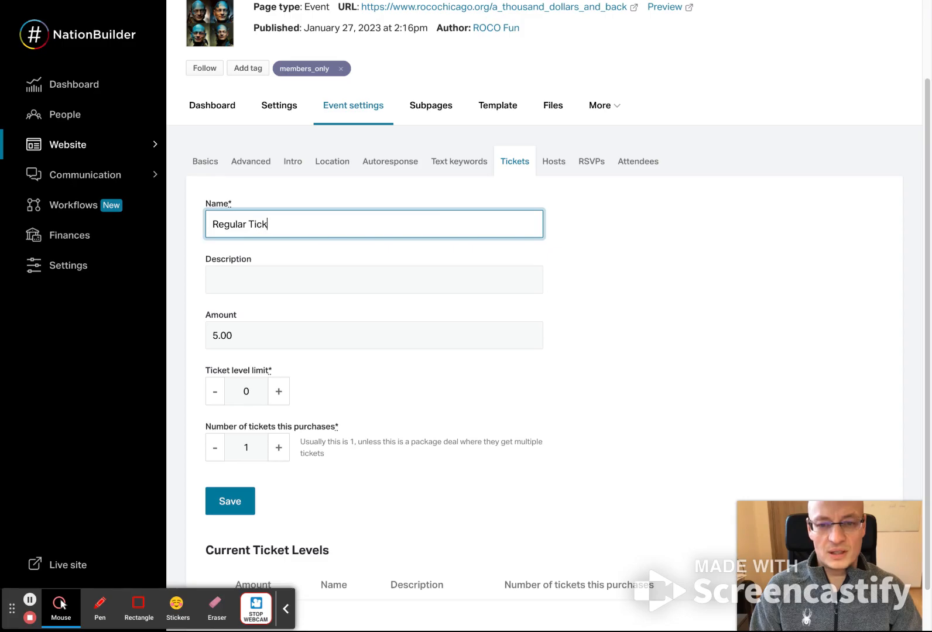
{"action": "key", "text": "Tab"}
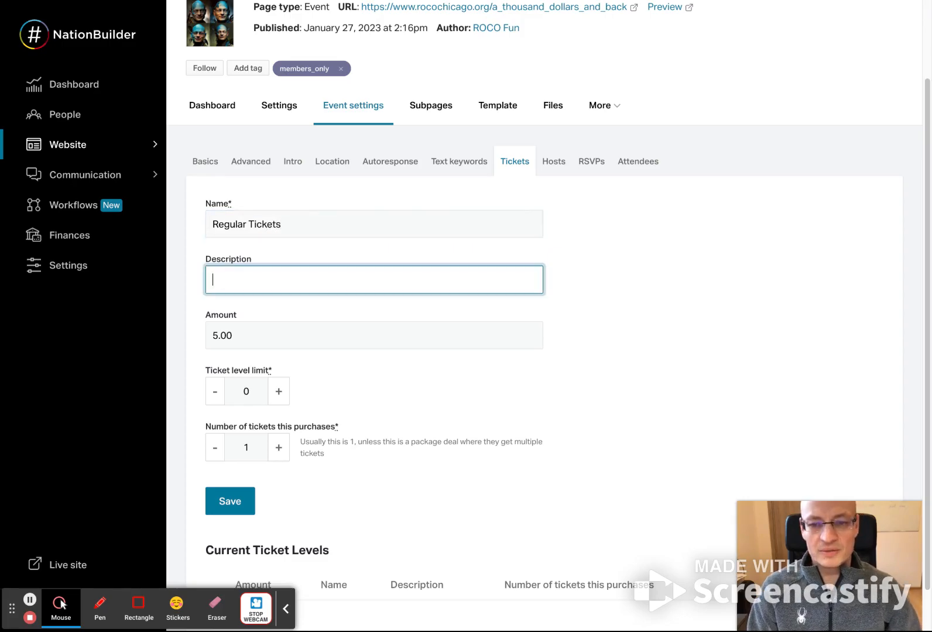
{"action": "key", "text": "BackSpace"}
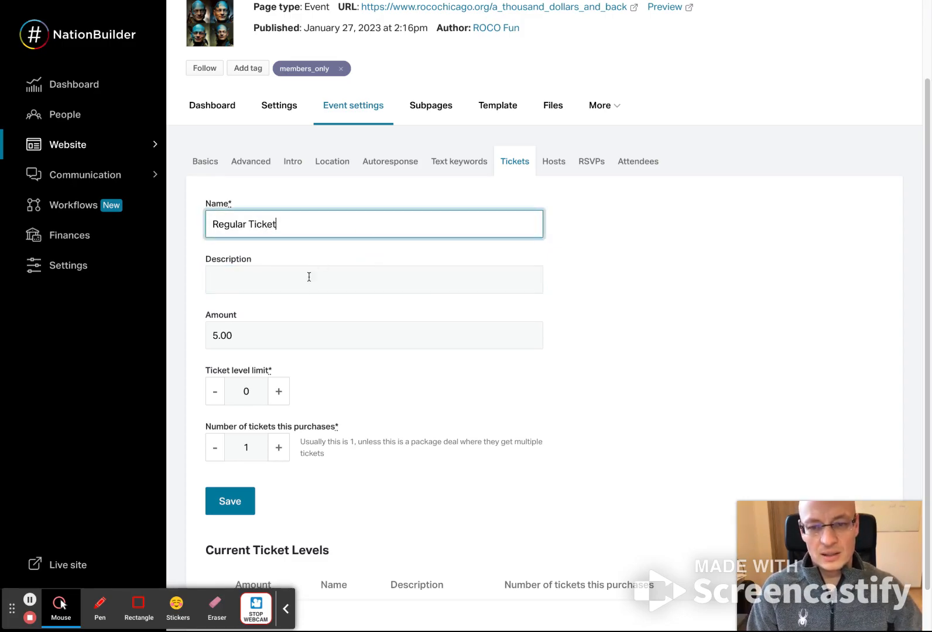
{"action": "left_click", "coordinate": [305, 336]}
{"action": "type", "text": "20"}
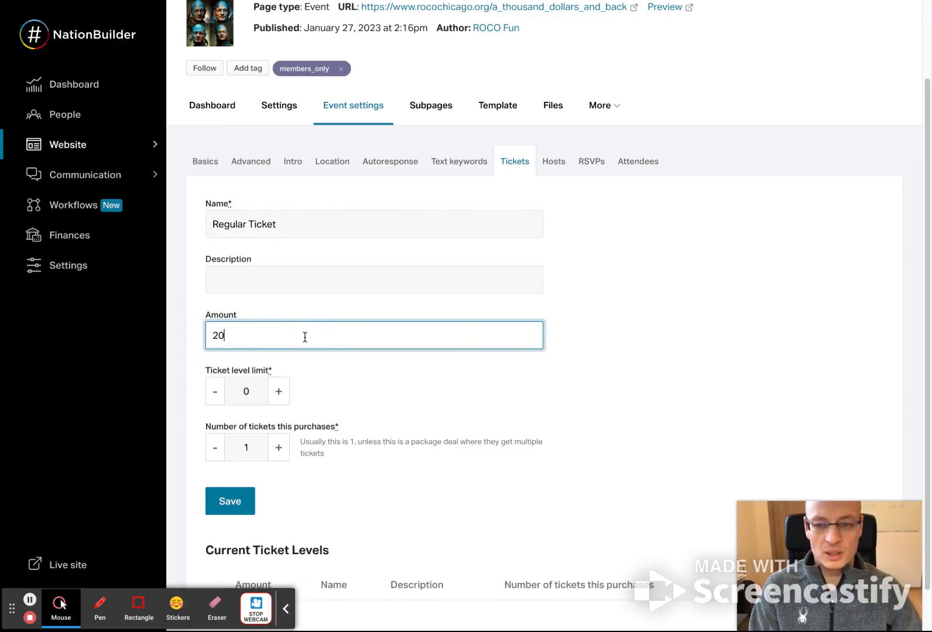
- Set the ticket level limit to 120 and save the Regular Ticket level
{"action": "double_click", "coordinate": [228, 392]}
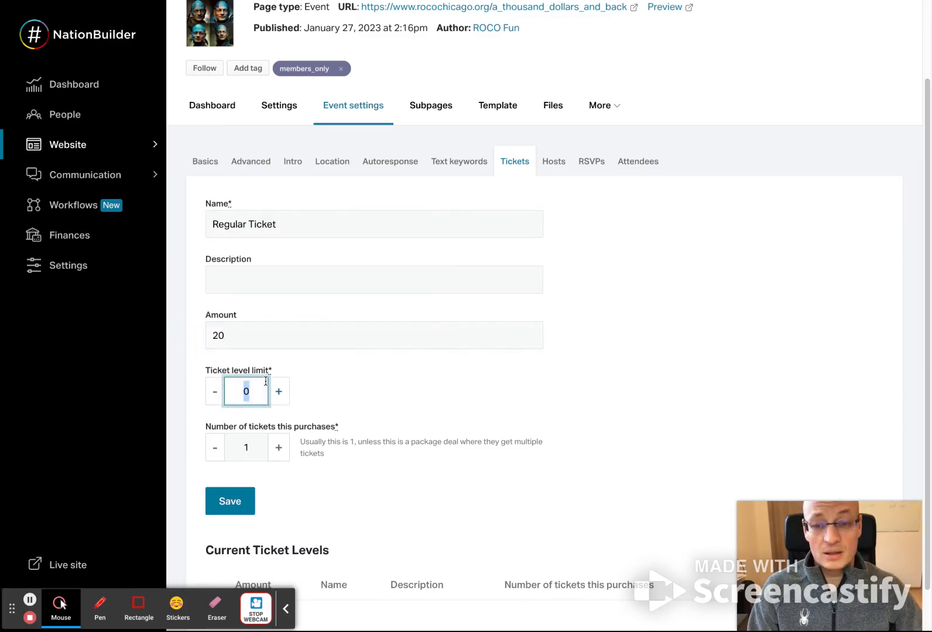
{"action": "triple_click", "coordinate": [237, 225]}
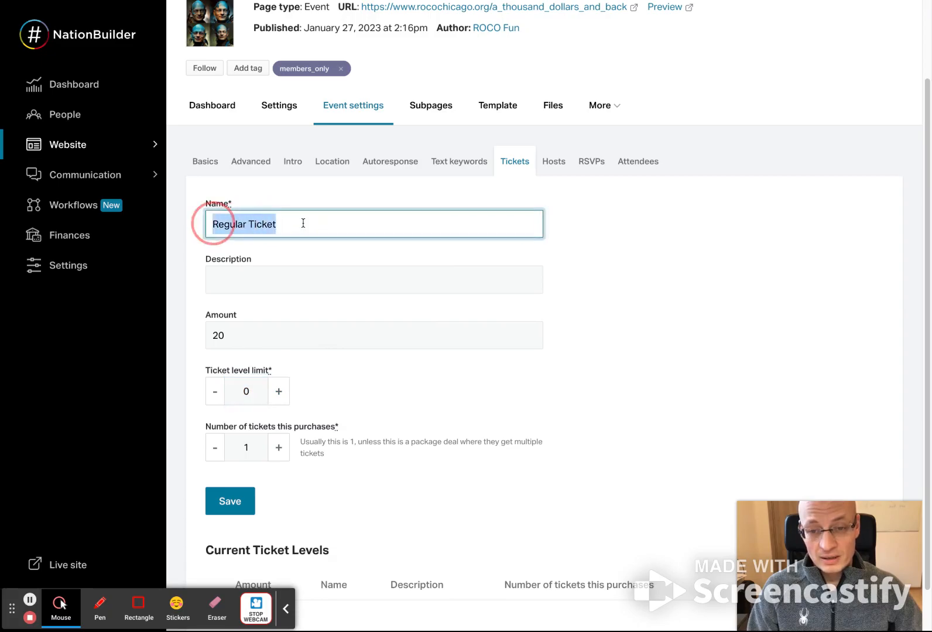
{"action": "double_click", "coordinate": [228, 391]}
{"action": "type", "text": "12"}
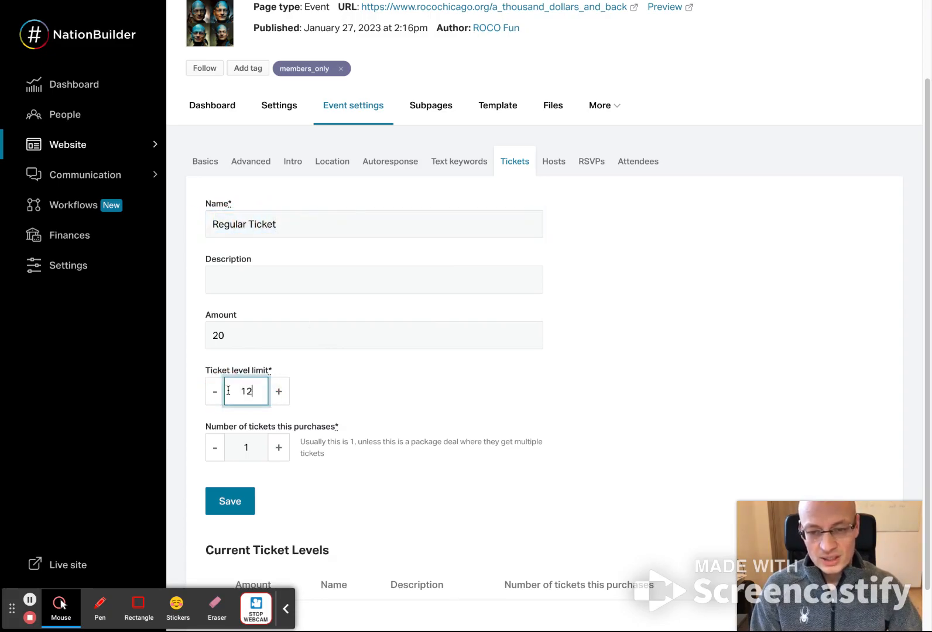
{"action": "left_click", "coordinate": [396, 420]}
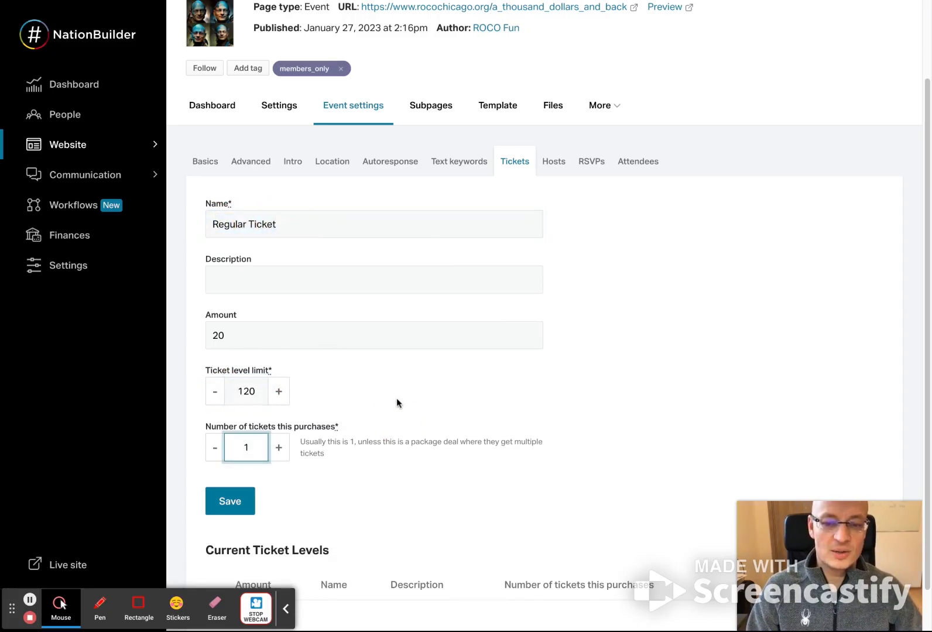
{"action": "scroll", "coordinate": [397, 398], "scroll_direction": "down", "scroll_amount": 1}
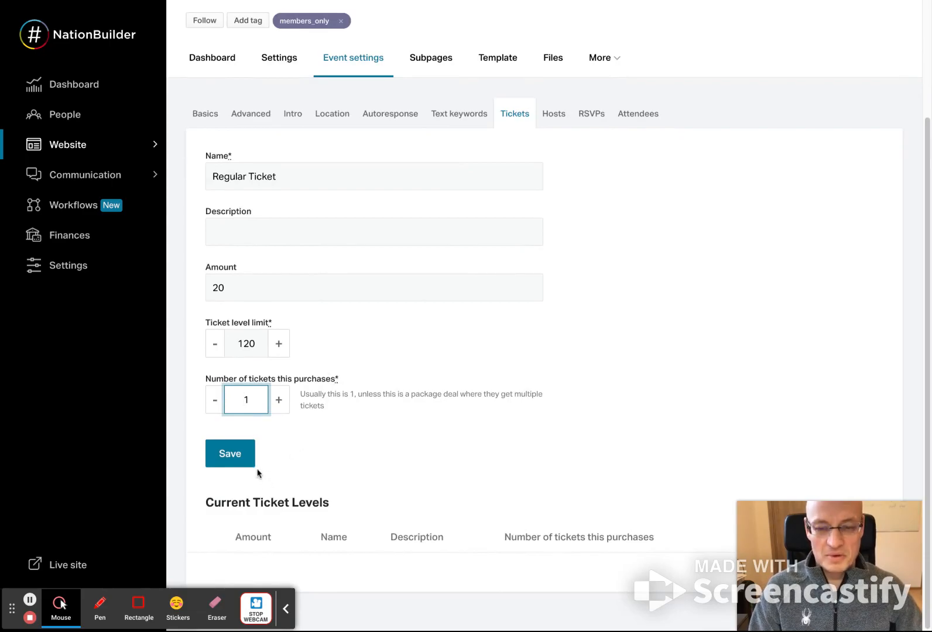
{"action": "double_click", "coordinate": [246, 343]}
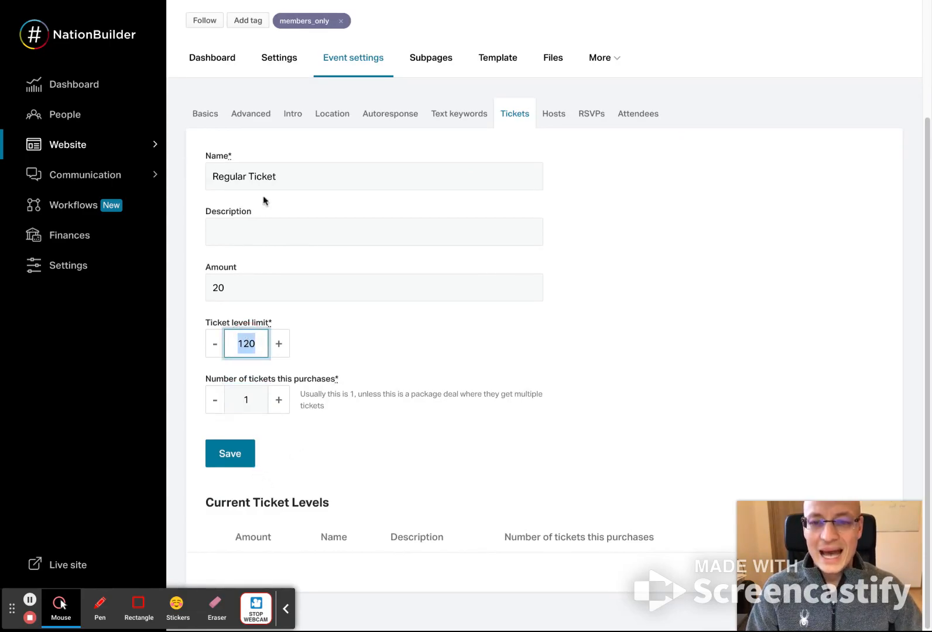
{"action": "triple_click", "coordinate": [289, 174]}
{"action": "left_click", "coordinate": [397, 346]}
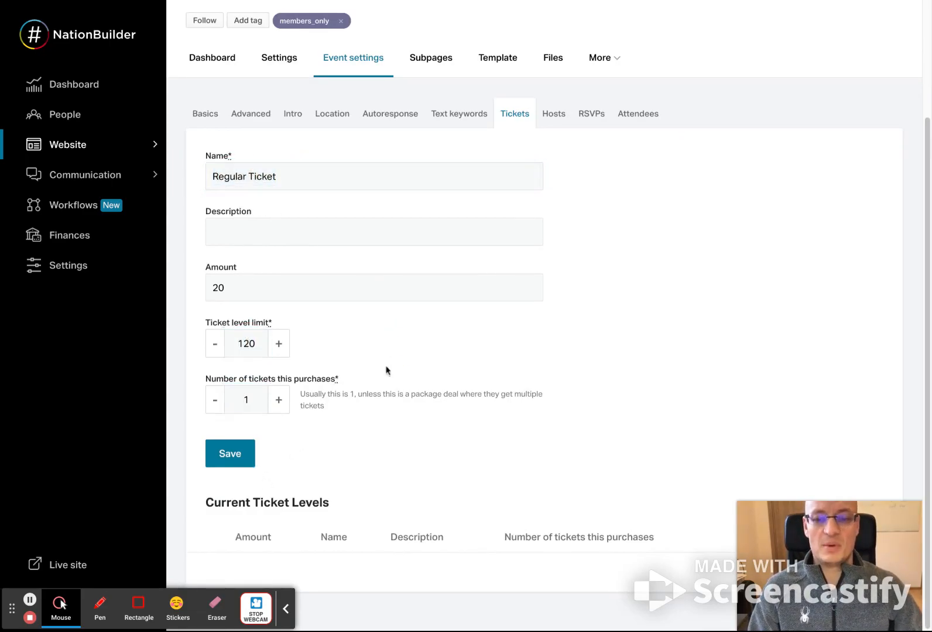
{"action": "left_click", "coordinate": [252, 456]}
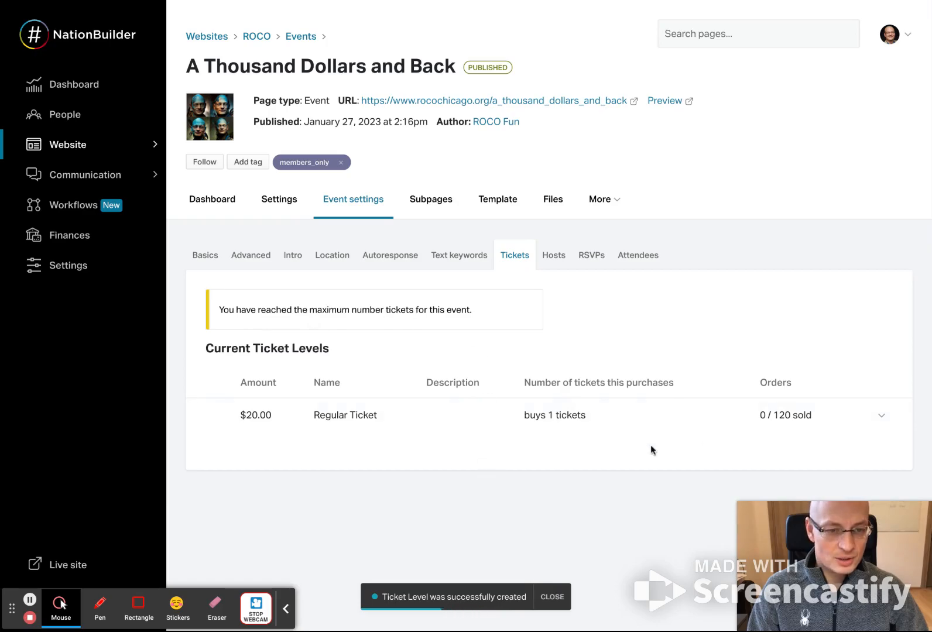
- Find the first host by surname and add this person to the event's hosts
{"action": "left_click", "coordinate": [559, 260]}
{"action": "left_click", "coordinate": [285, 324]}
{"action": "type", "text": "zayi"}
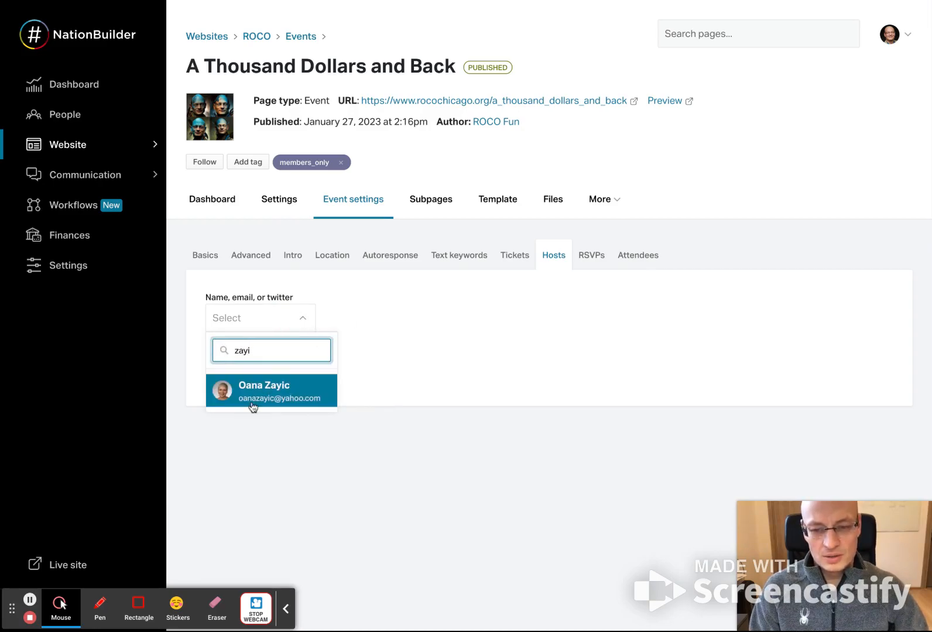
{"action": "left_click", "coordinate": [254, 402]}
{"action": "left_click", "coordinate": [256, 380]}
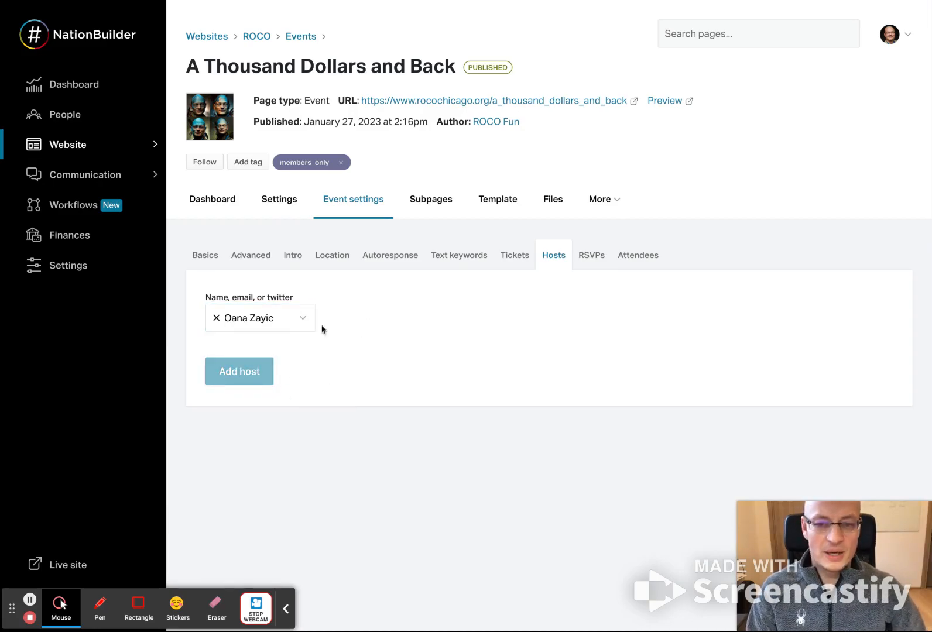
- Find a second host by surname and add this person to the event's host list
{"action": "left_click", "coordinate": [271, 320]}
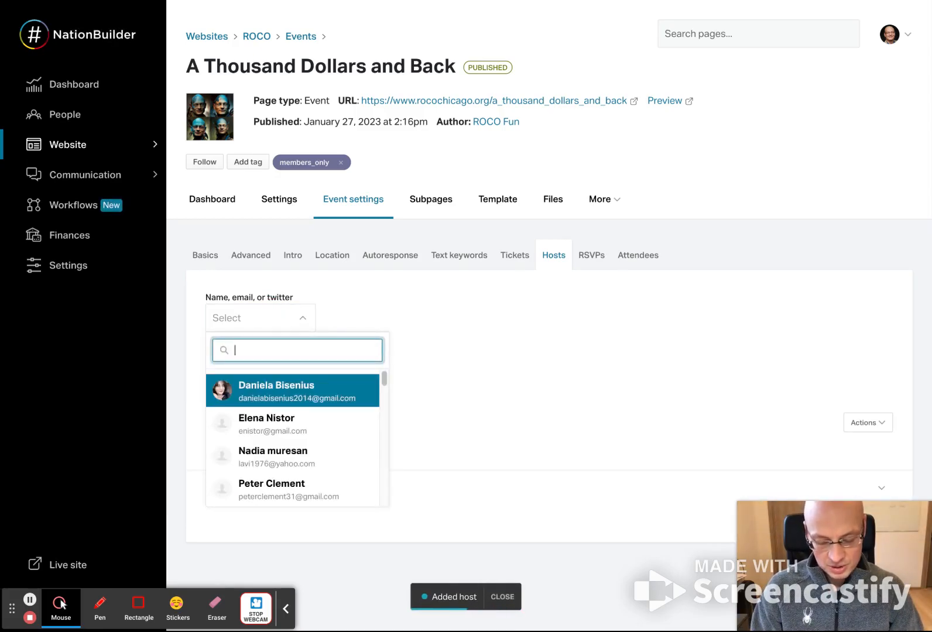
{"action": "type", "text": "oll"}
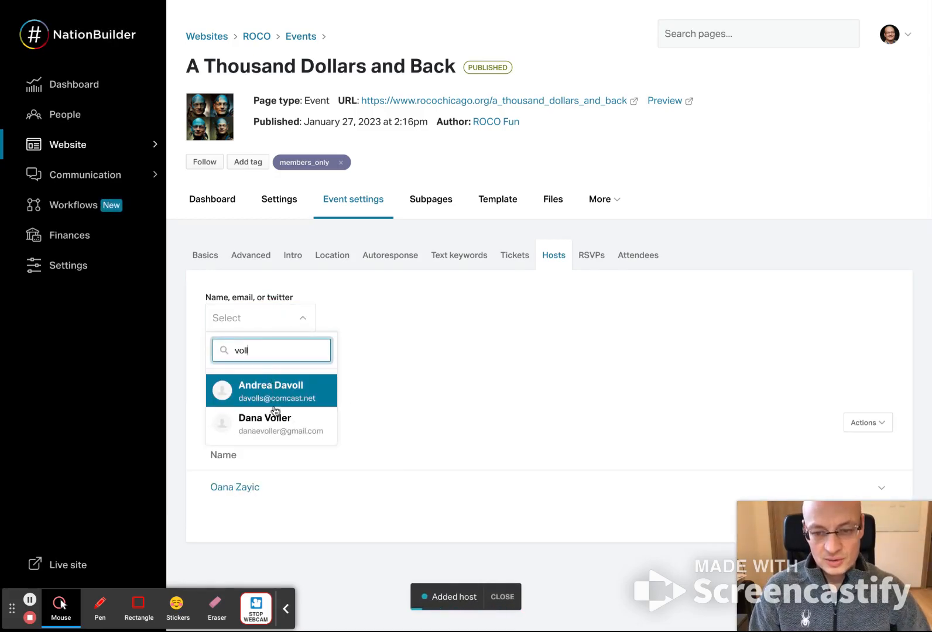
{"action": "left_click", "coordinate": [266, 423]}
{"action": "left_click", "coordinate": [239, 371]}
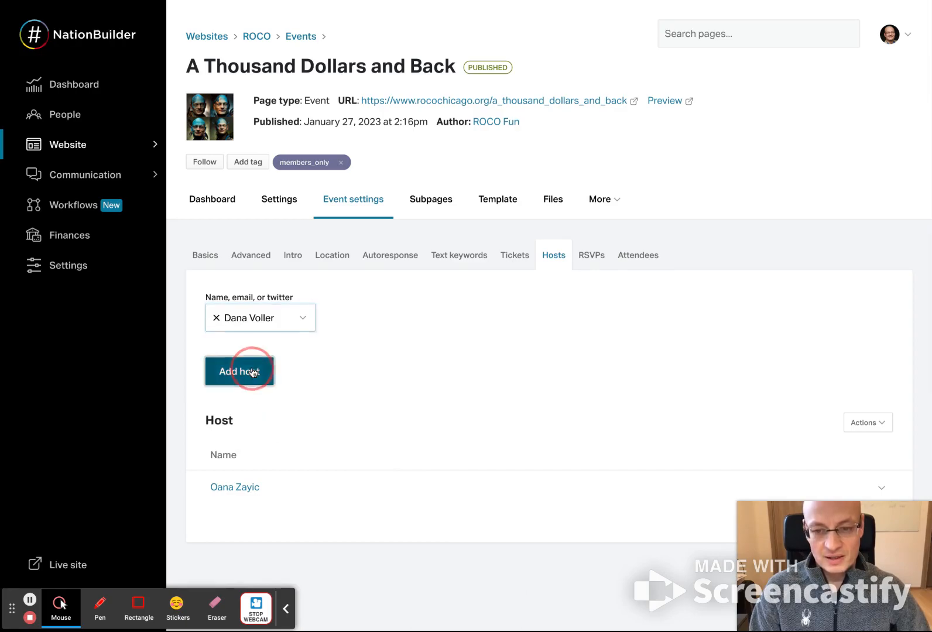
- Find a third host by full name and add this person to the event's host list
{"action": "left_click", "coordinate": [267, 326]}
{"action": "left_click", "coordinate": [270, 391]}
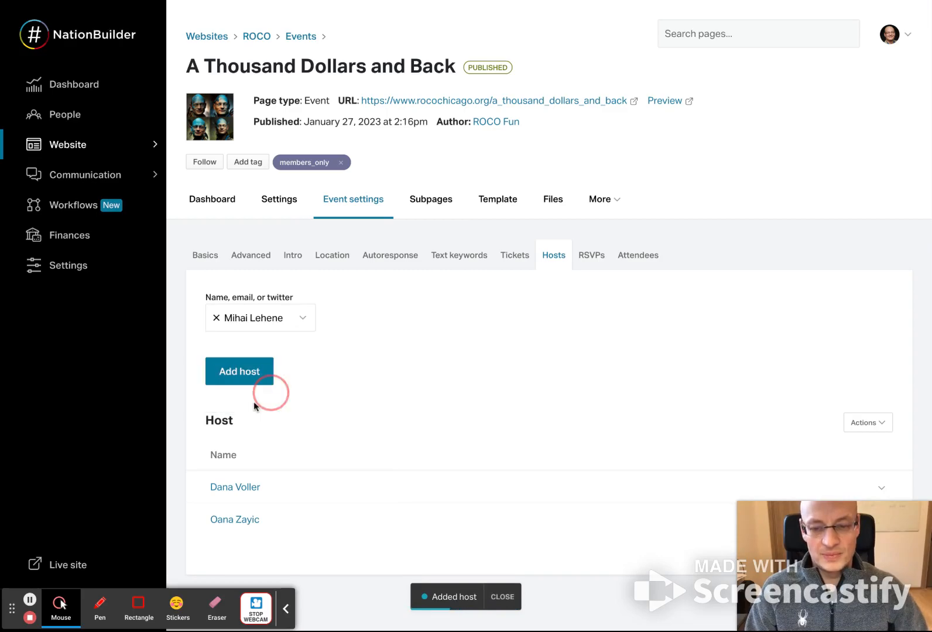
{"action": "left_click", "coordinate": [249, 381]}
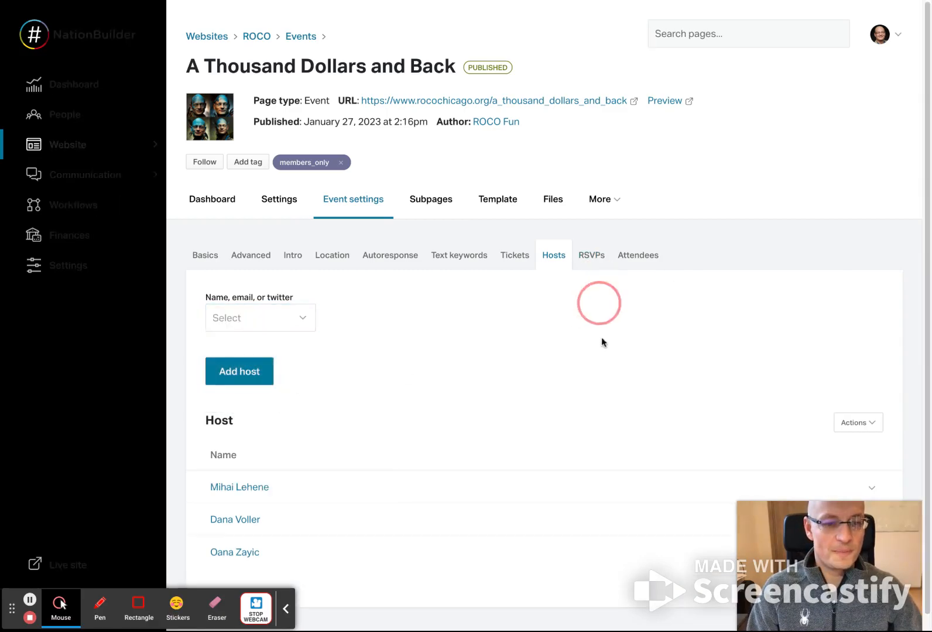
- Examine the event's RSVP list and its options for printing a PDF and downloading a CSV
{"action": "left_click", "coordinate": [592, 257]}
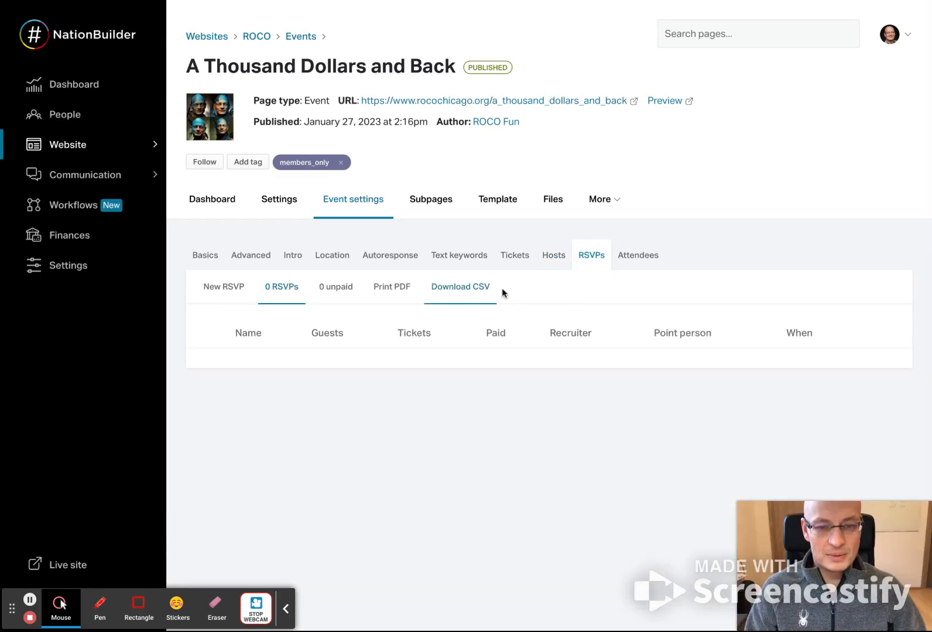
{"action": "left_click_drag", "start_coordinate": [501, 292], "coordinate": [425, 294]}
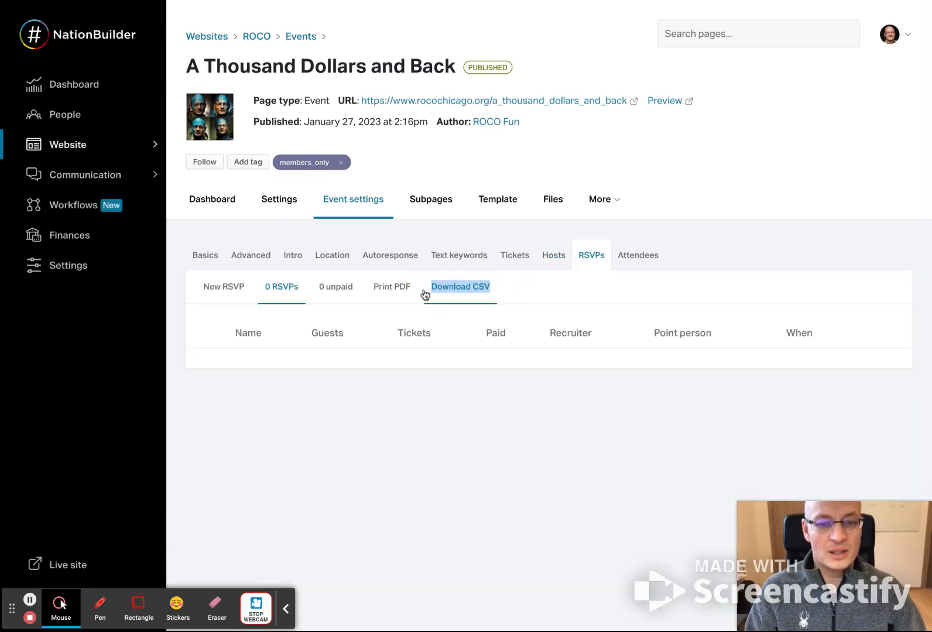
{"action": "left_click", "coordinate": [525, 293]}
{"action": "left_click", "coordinate": [362, 291]}
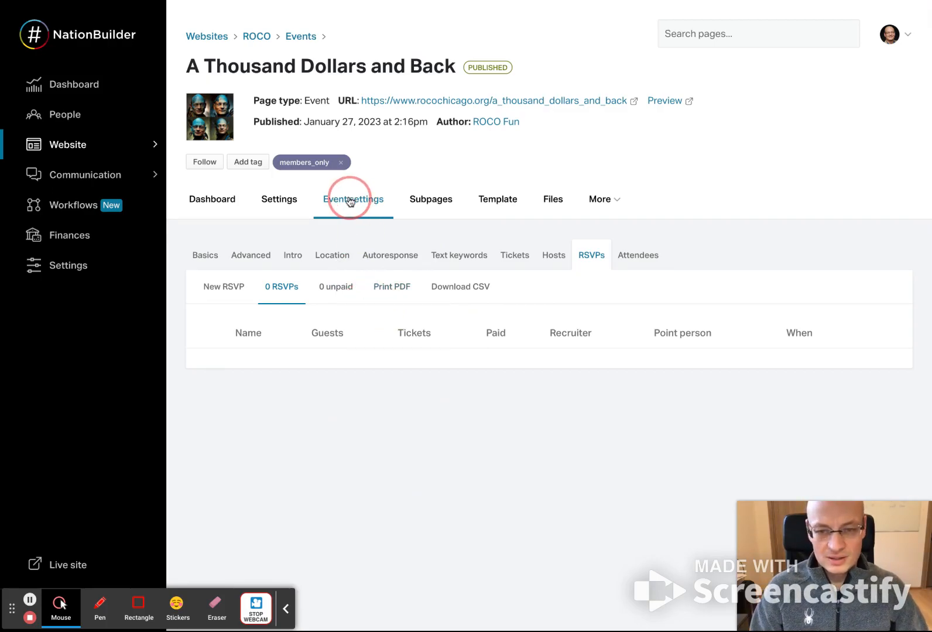
- Return to the event's advanced settings to check the page shown after RSVPing and the RSVP tag
{"action": "left_click", "coordinate": [288, 200]}
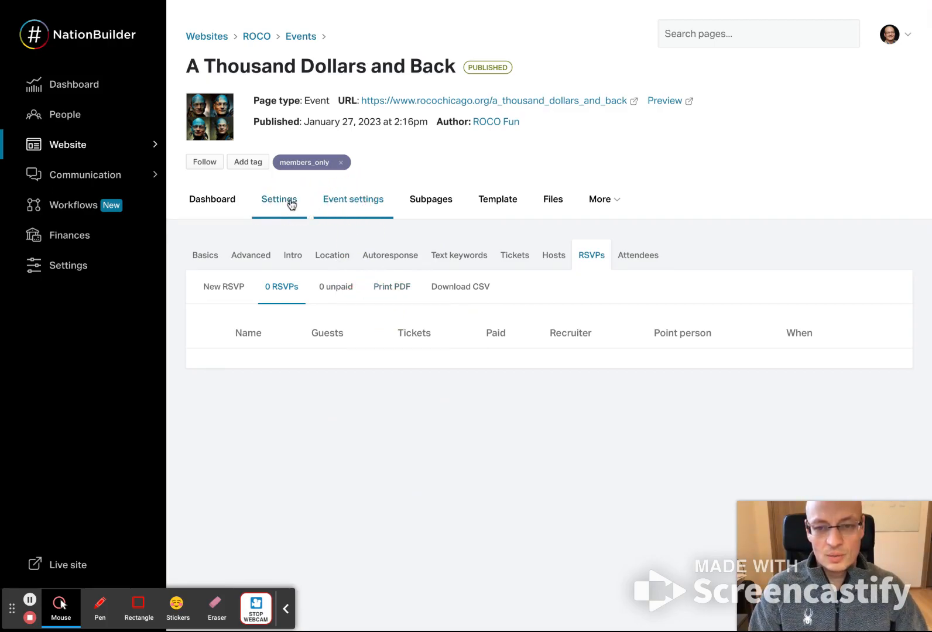
{"action": "left_click", "coordinate": [340, 201]}
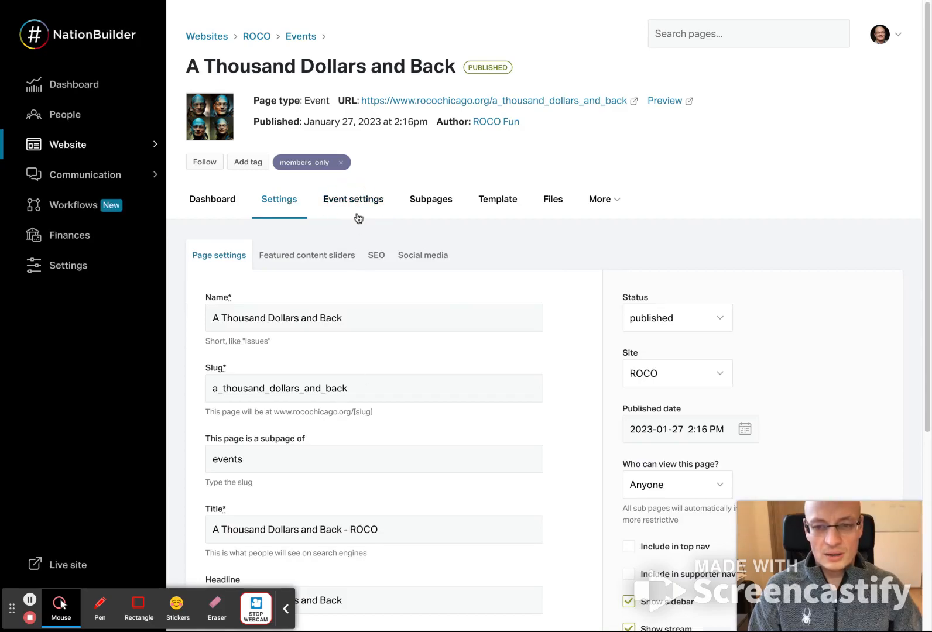
{"action": "left_click", "coordinate": [359, 203]}
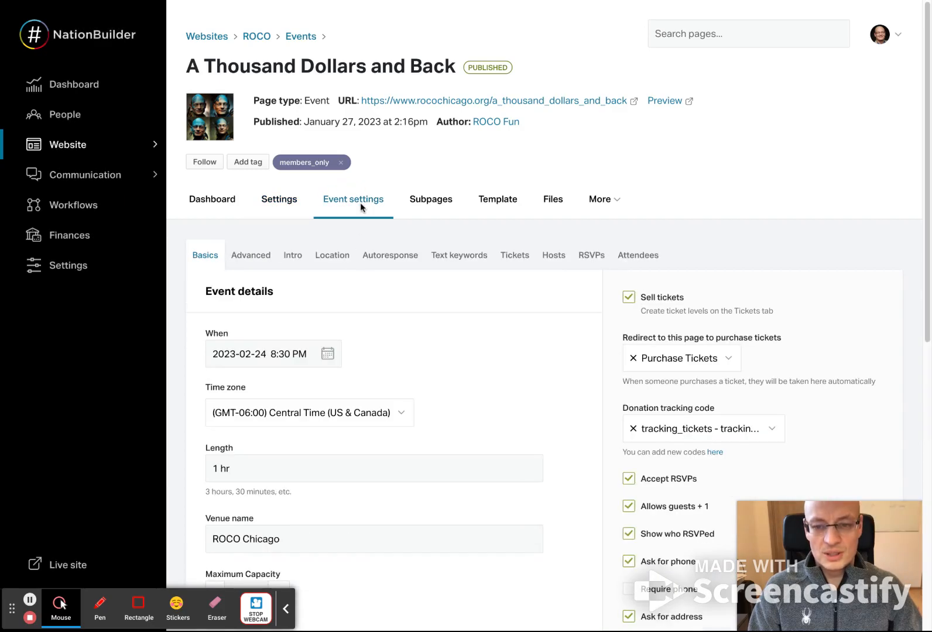
{"action": "left_click", "coordinate": [250, 255]}
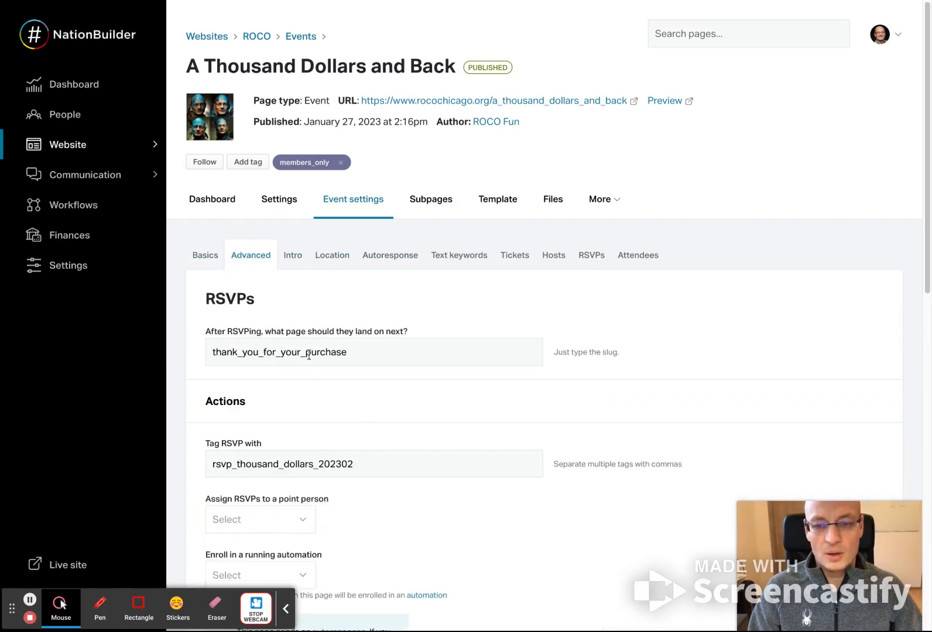